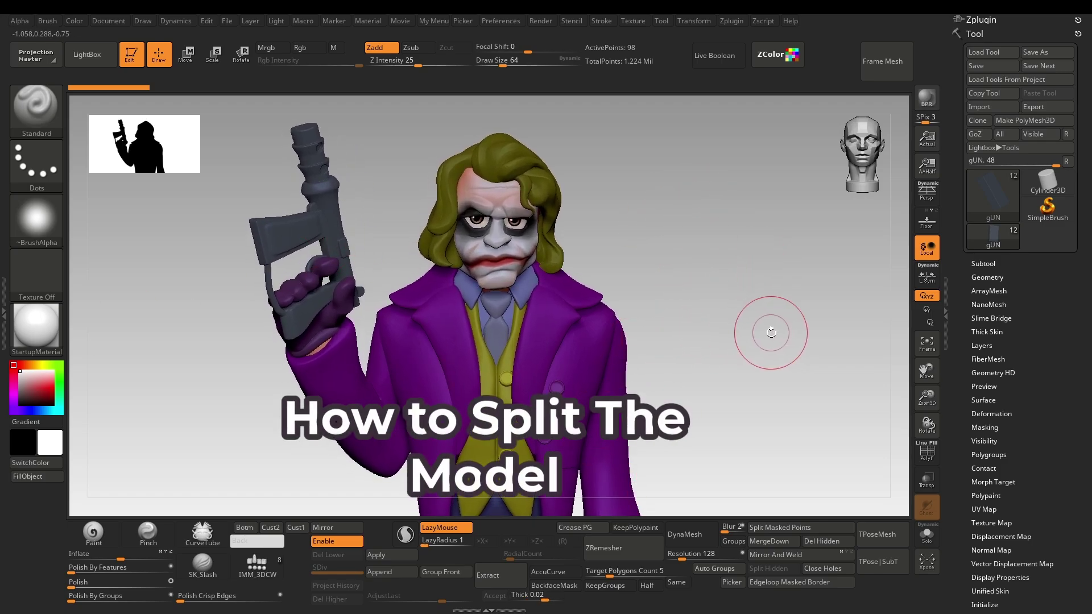
Examine the assembled Joker figure and its separated head, gun and body parts from several distances.
{"action": "mouse_move", "coordinate": [771, 332]}
{"action": "left_mouse_down"}
{"action": "mouse_move", "coordinate": [775, 324]}
{"action": "mouse_move", "coordinate": [782, 350]}
{"action": "left_mouse_up"}
{"action": "right_click_drag", "start_coordinate": [776, 354], "coordinate": [771, 320], "text": "ctrl"}
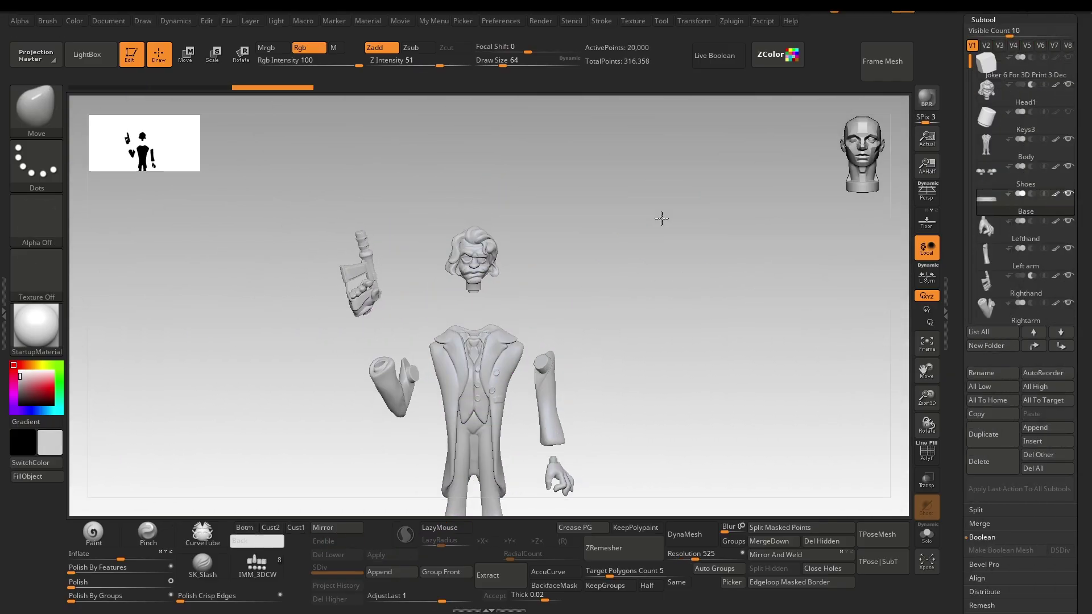
{"action": "right_click_drag", "start_coordinate": [661, 219], "coordinate": [697, 190], "text": "ctrl"}
{"action": "left_click_drag", "start_coordinate": [697, 190], "coordinate": [733, 441], "text": "alt"}
{"action": "right_click_drag", "start_coordinate": [658, 187], "coordinate": [656, 214], "text": "ctrl"}
{"action": "left_click_drag", "start_coordinate": [655, 215], "coordinate": [663, 358], "text": "alt"}
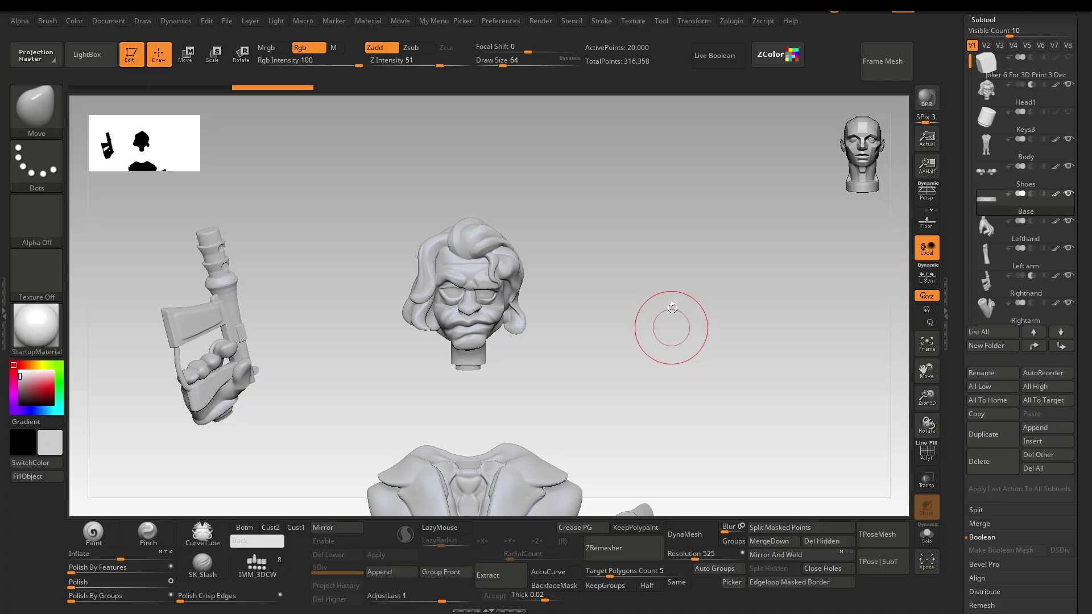
{"action": "left_click_drag", "start_coordinate": [672, 308], "coordinate": [667, 211], "text": "alt"}
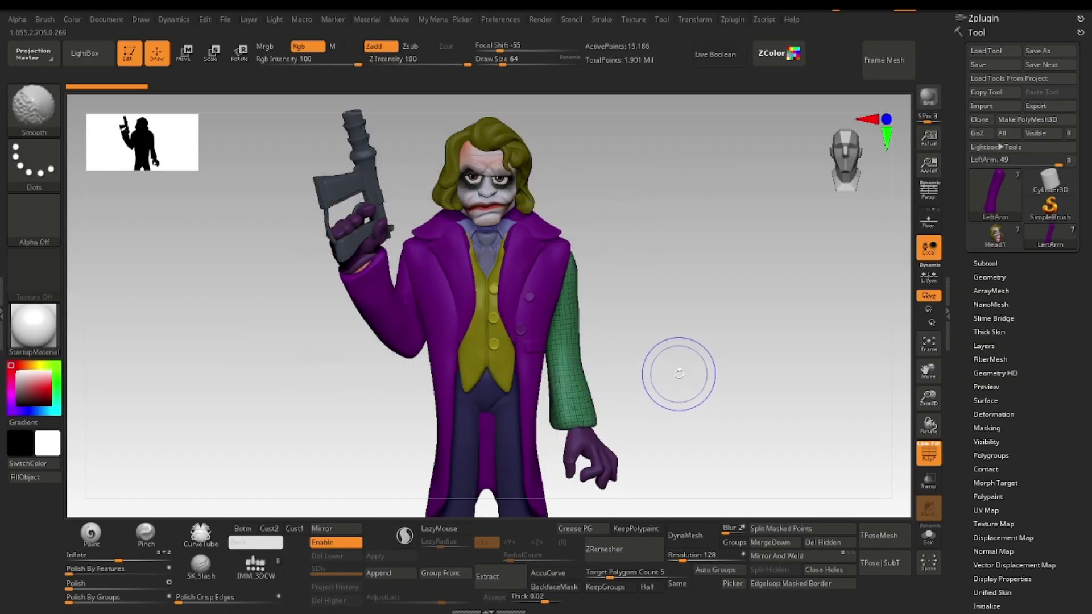
Turn off the polyframe display and inspect the left arm piece from several angles.
{"action": "key", "text": "shift"}
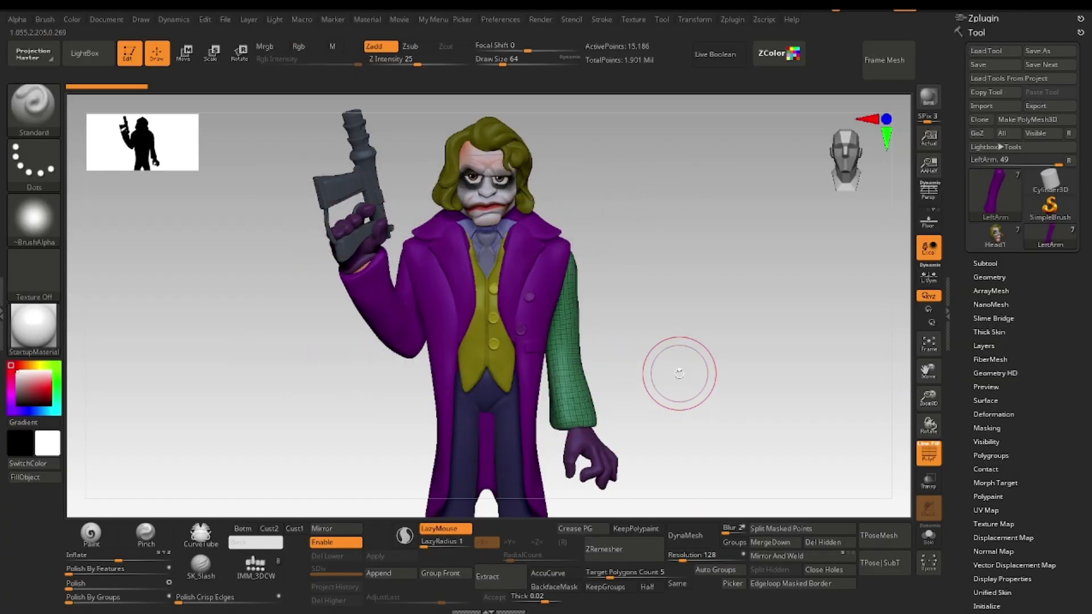
{"action": "key", "text": "shift+f"}
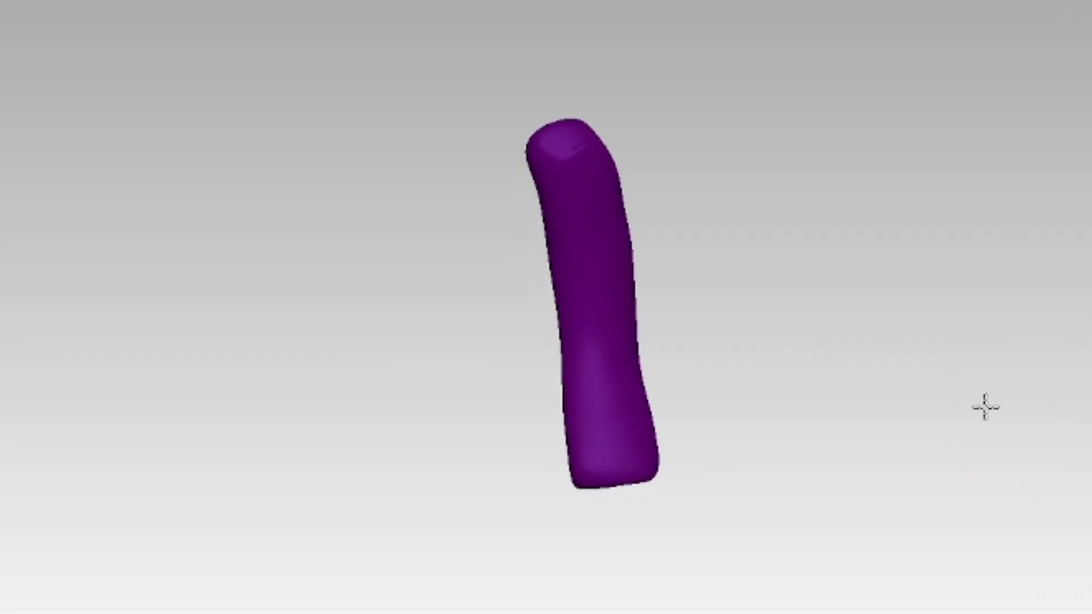
{"action": "left_click_drag", "start_coordinate": [985, 407], "coordinate": [614, 368]}
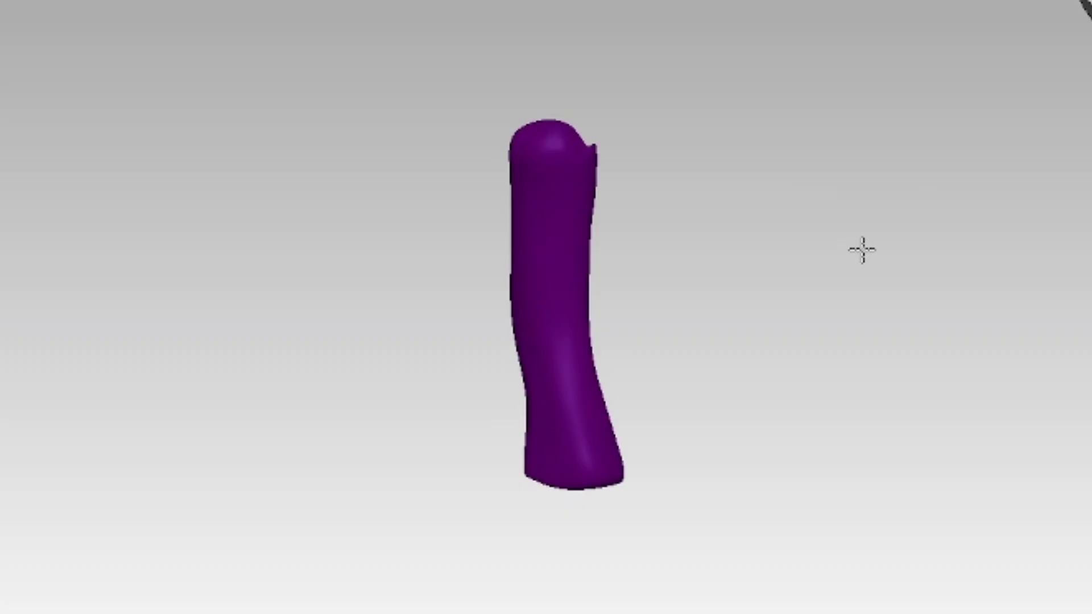
{"action": "left_click_drag", "start_coordinate": [860, 249], "coordinate": [753, 234]}
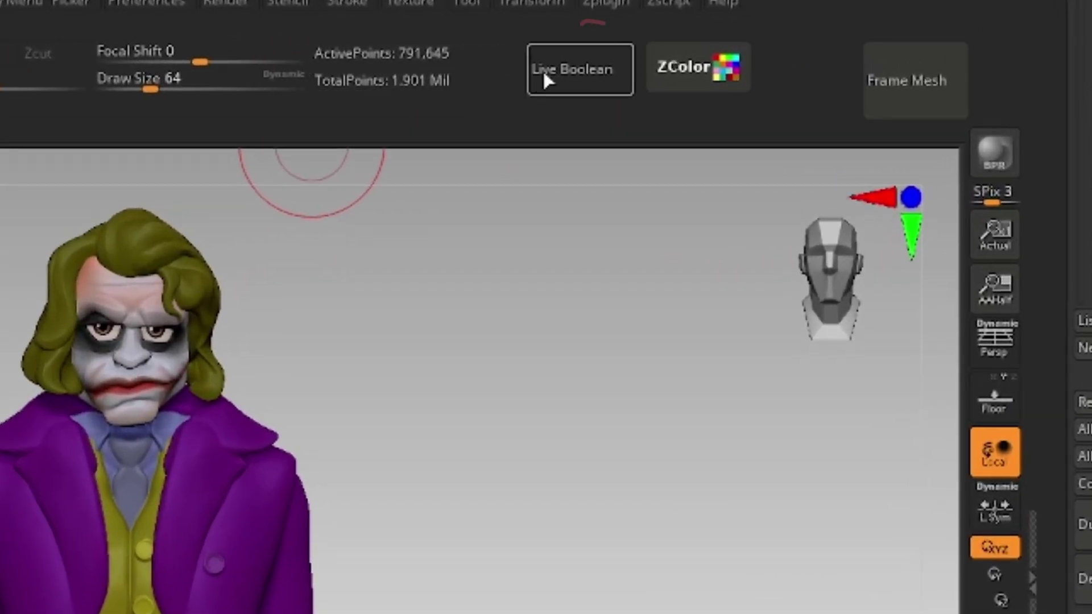
Locate the Live Boolean switch and the Render Booleans settings.
{"action": "left_click", "coordinate": [587, 74]}
{"action": "left_click", "coordinate": [604, 77]}
{"action": "left_click_drag", "start_coordinate": [613, 394], "coordinate": [637, 444], "text": "alt"}
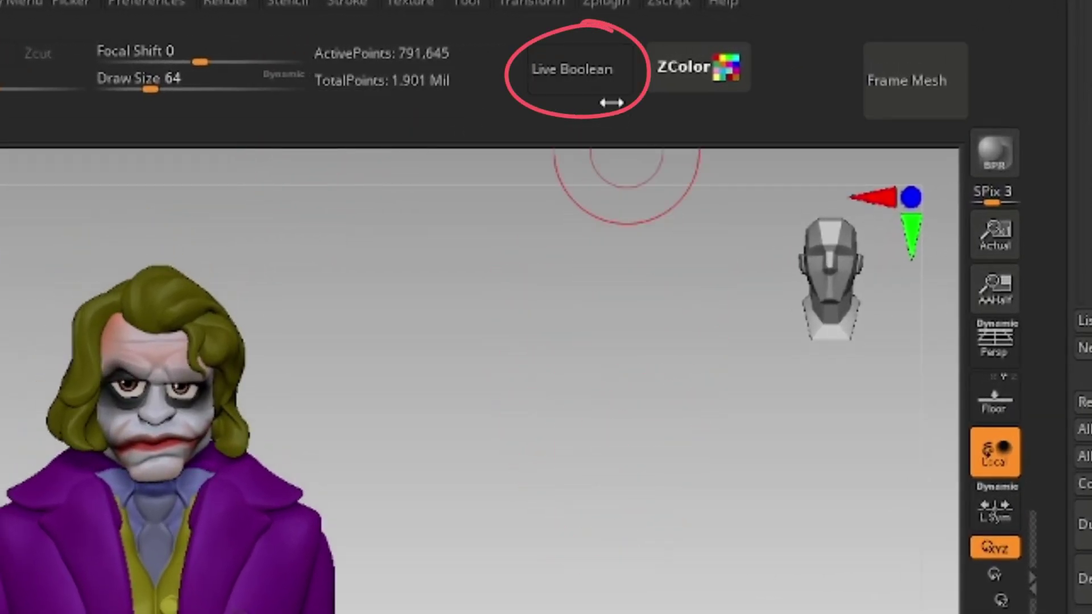
{"action": "left_click", "coordinate": [571, 69]}
{"action": "left_click", "coordinate": [571, 69]}
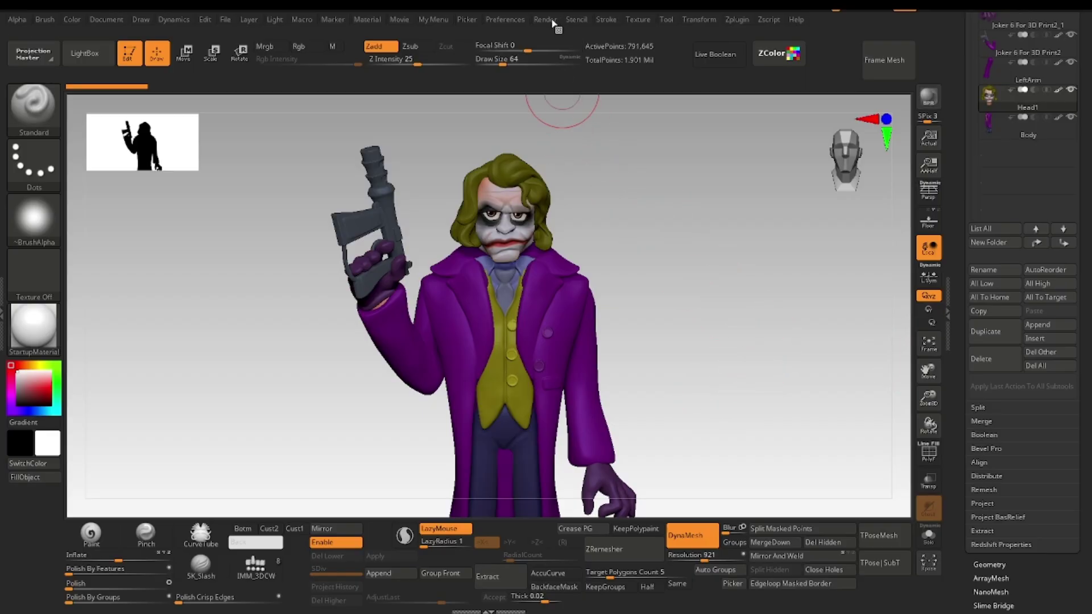
{"action": "left_click", "coordinate": [552, 22]}
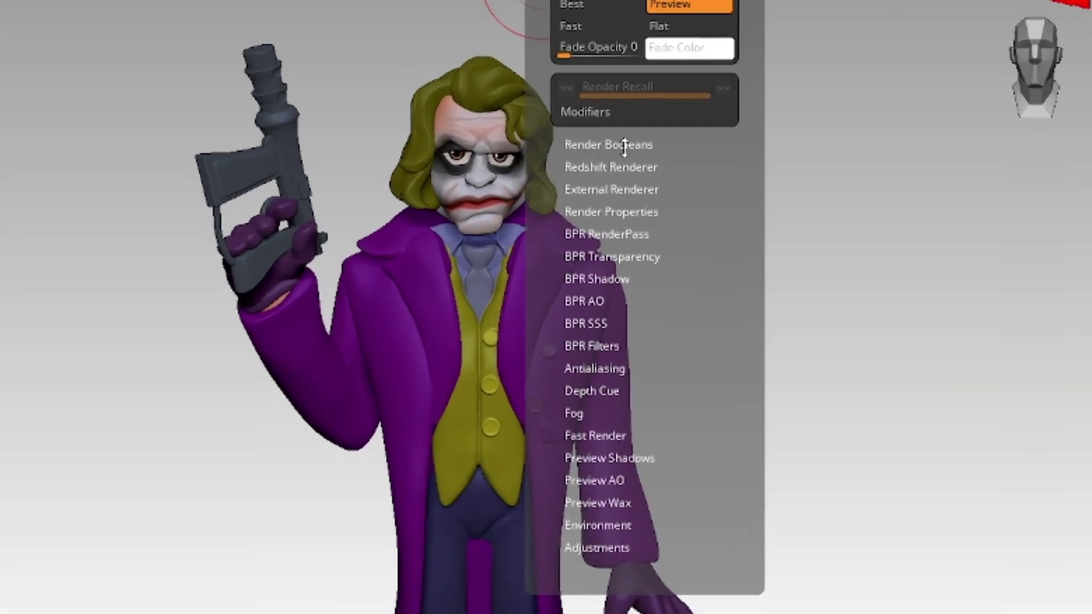
{"action": "left_click", "coordinate": [594, 207]}
{"action": "left_click", "coordinate": [624, 159]}
{"action": "left_click", "coordinate": [624, 159]}
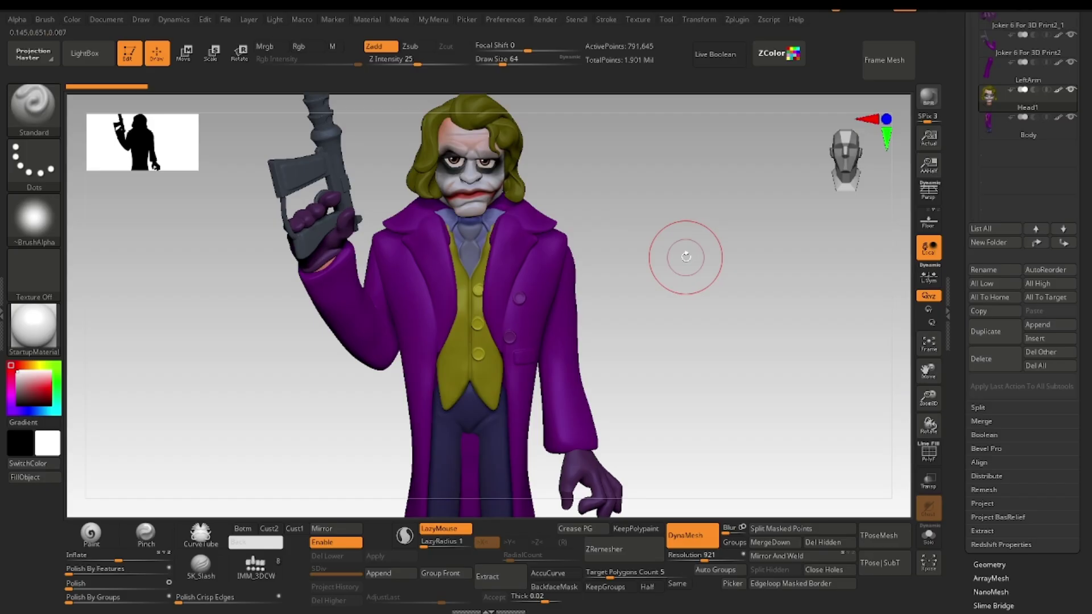
Reorder the subtools so that LeftArm sits directly above Body at the end of the list.
{"action": "left_click_drag", "start_coordinate": [685, 257], "coordinate": [584, 268]}
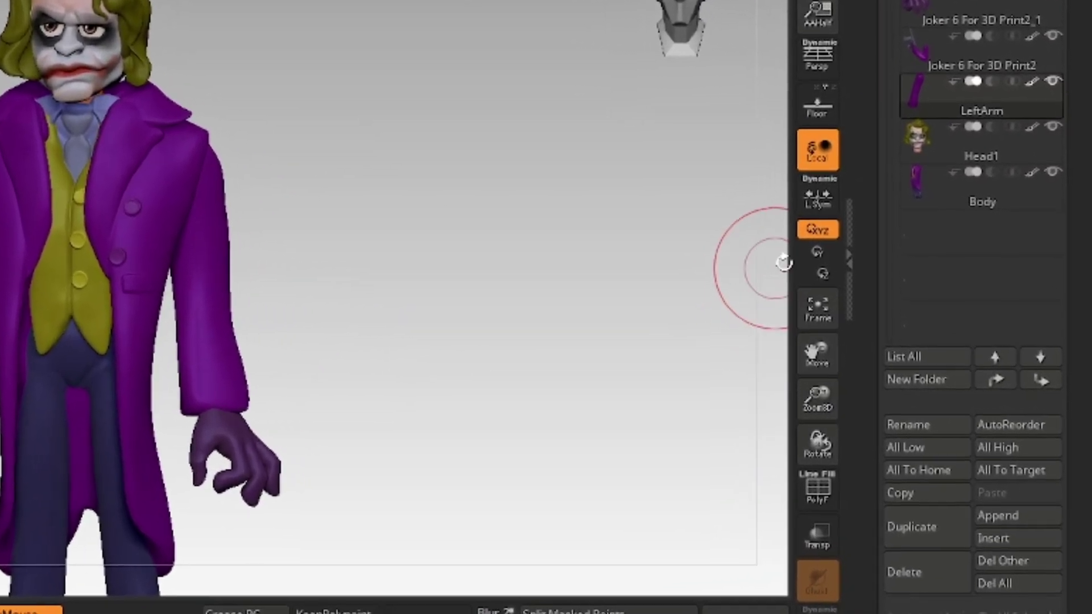
{"action": "left_click", "coordinate": [1039, 380], "text": "shift"}
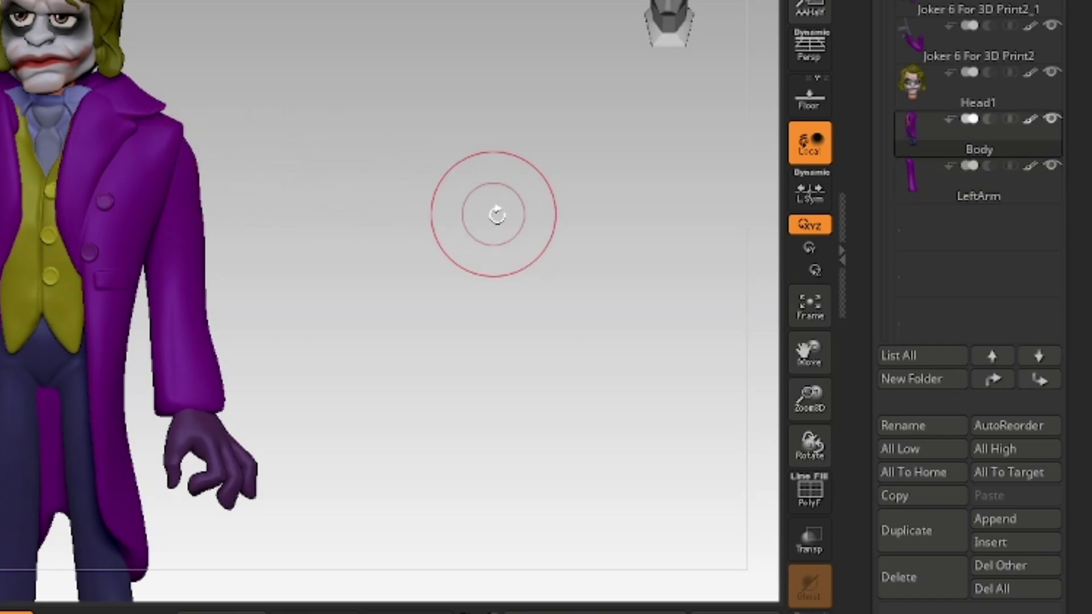
{"action": "left_click", "coordinate": [1040, 380]}
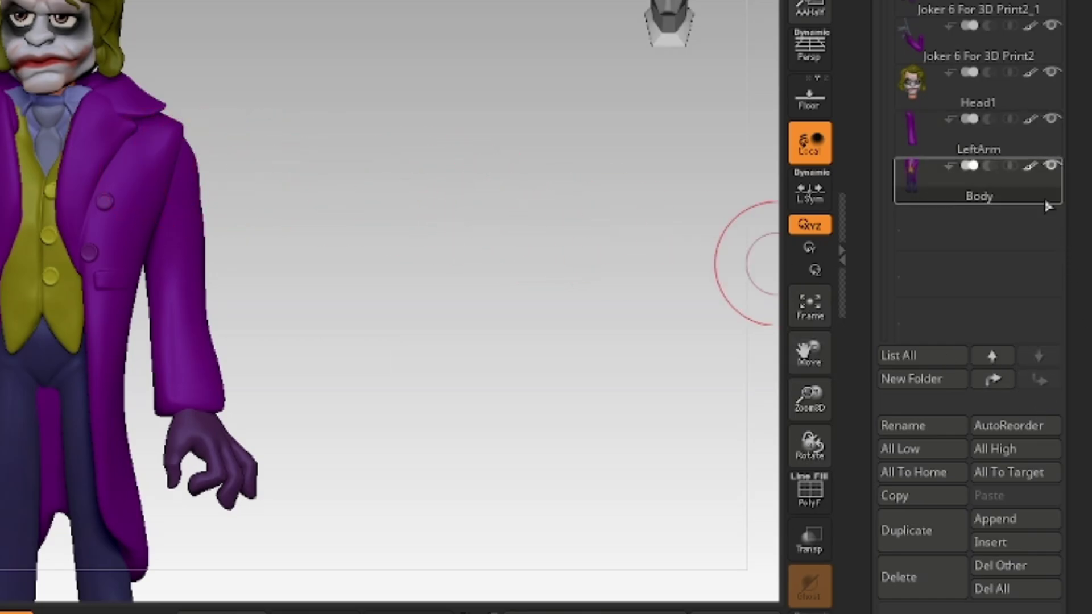
Hide every subtool except Body, and make LeftArm visible again alongside it.
{"action": "mouse_move", "coordinate": [1041, 166]}
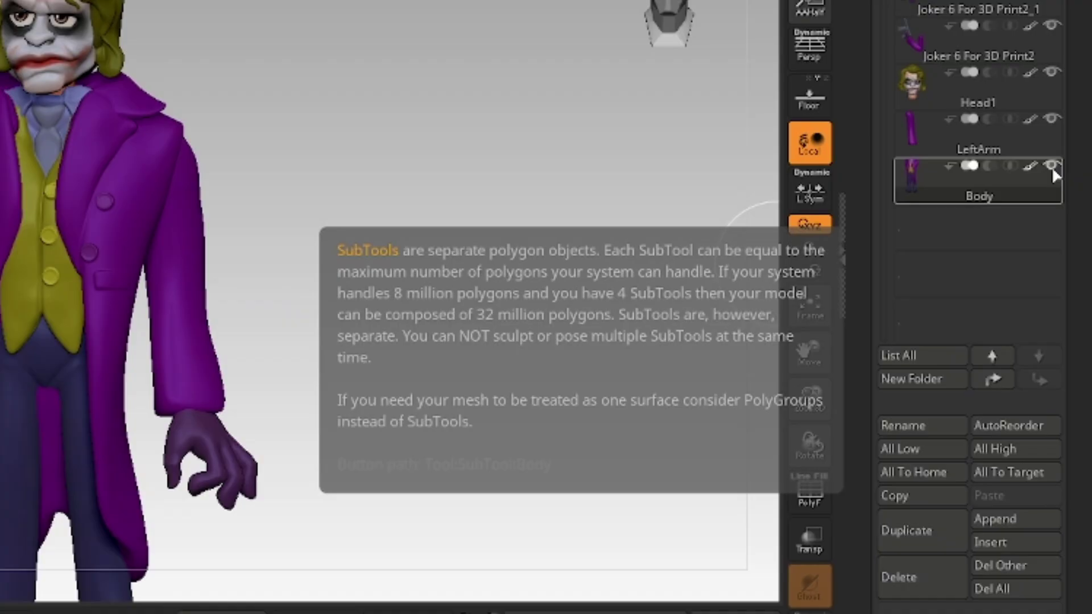
{"action": "left_click", "coordinate": [1051, 166], "text": "shift"}
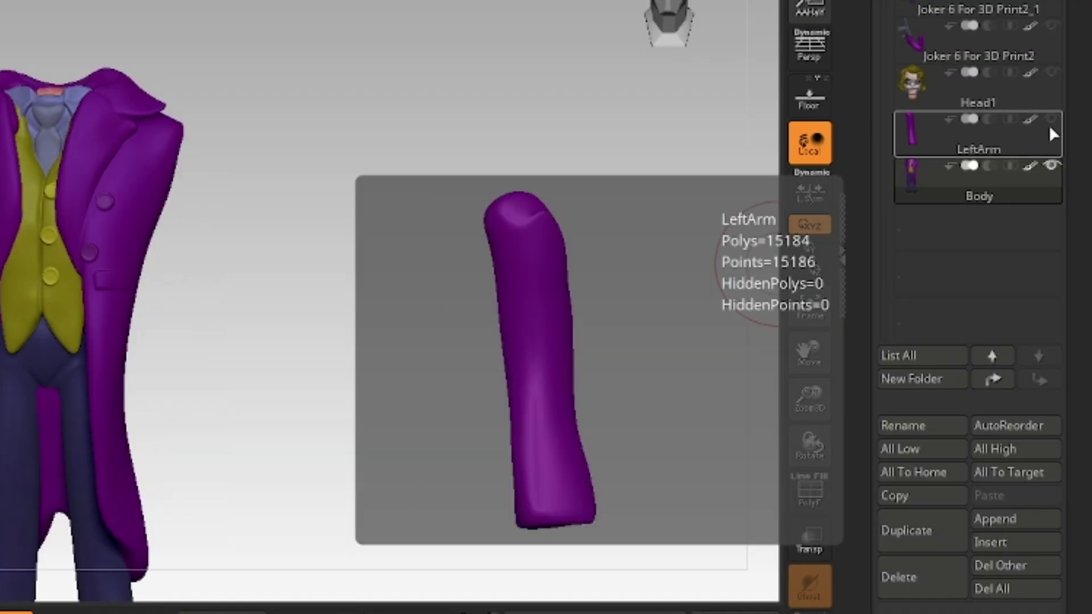
{"action": "left_click", "coordinate": [1051, 119]}
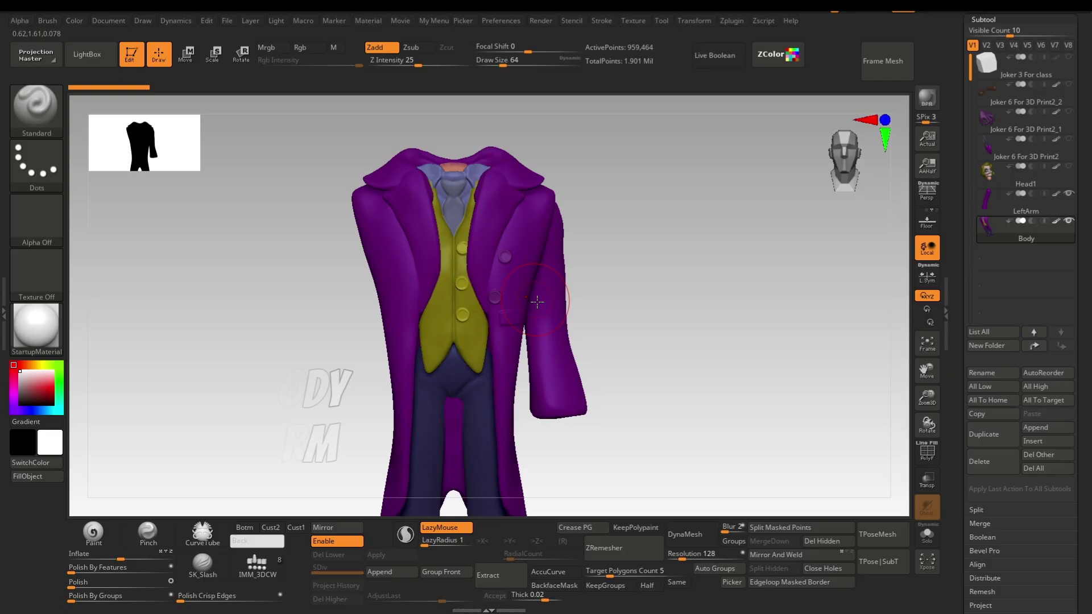
Mark LeftArm as the start of a boolean group and set Body to subtraction.
{"action": "left_click", "coordinate": [1005, 205]}
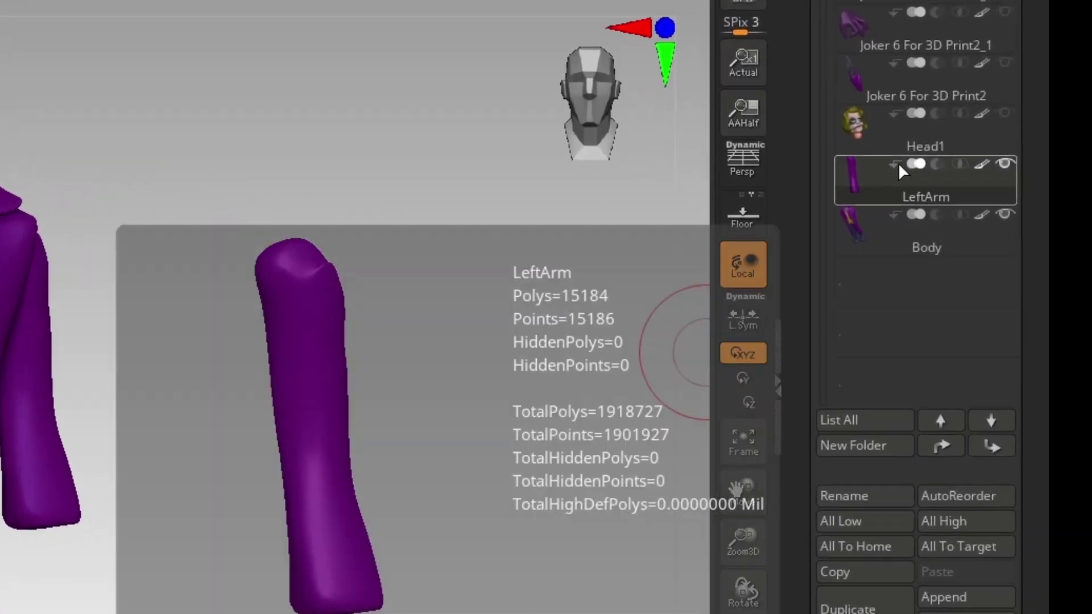
{"action": "left_click", "coordinate": [895, 164]}
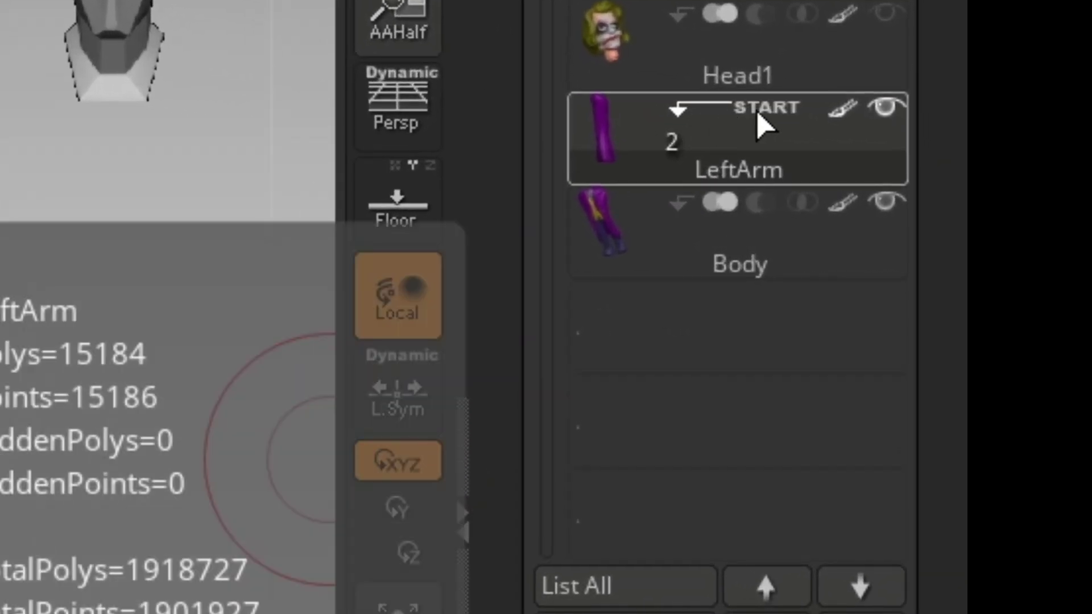
{"action": "left_click", "coordinate": [760, 205]}
{"action": "left_click", "coordinate": [761, 206]}
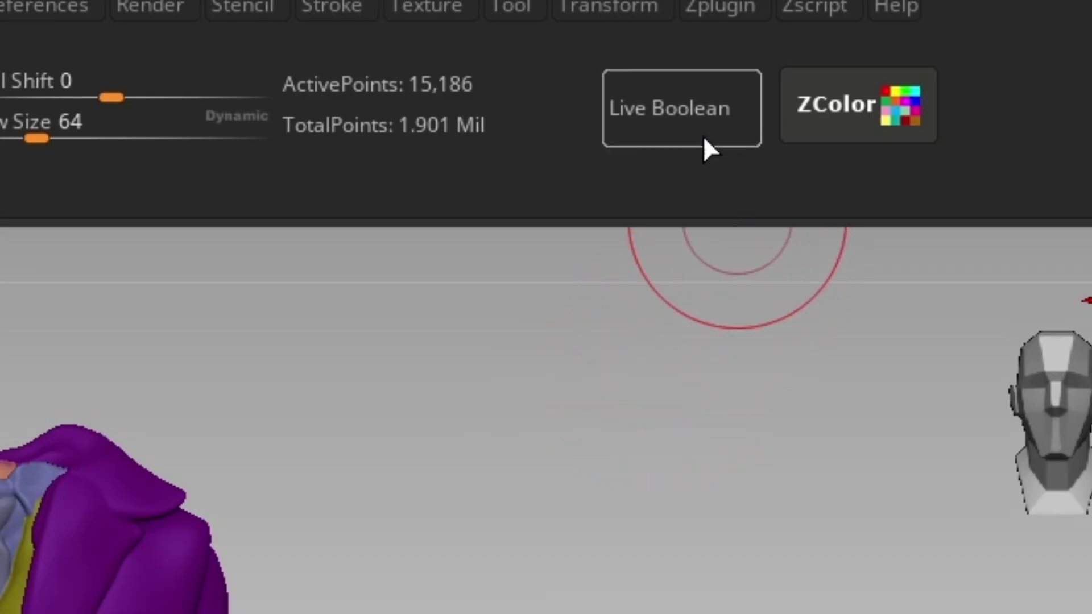
Enable Live Boolean and inspect the cut at the top of the left arm.
{"action": "left_click", "coordinate": [704, 142]}
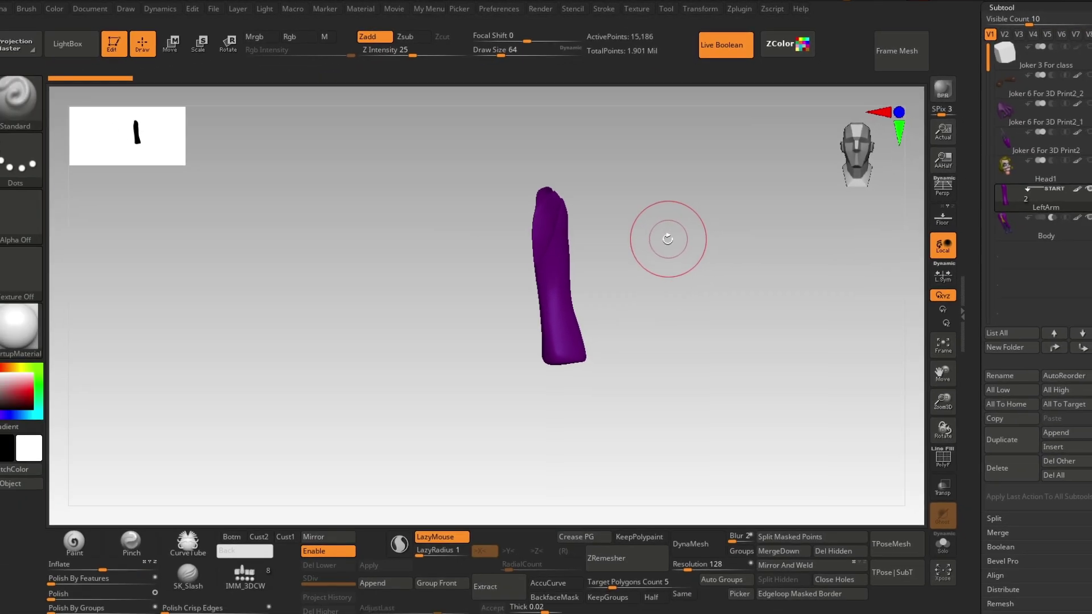
{"action": "left_click_drag", "start_coordinate": [601, 410], "coordinate": [784, 445]}
{"action": "left_click_drag", "start_coordinate": [768, 258], "coordinate": [834, 268]}
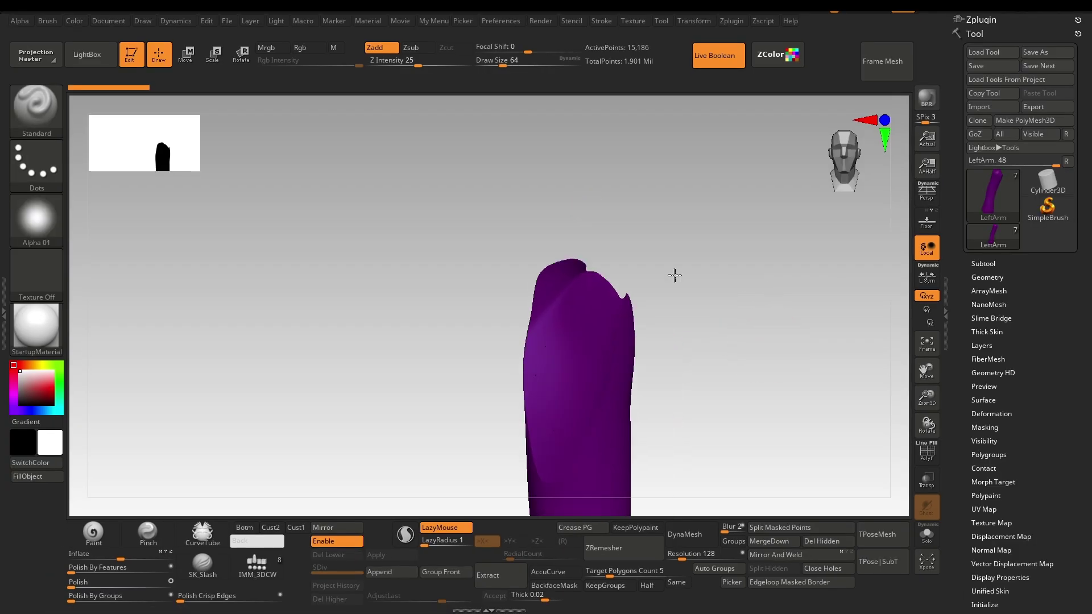
{"action": "mouse_move", "coordinate": [680, 299]}
{"action": "left_mouse_down"}
{"action": "mouse_move", "coordinate": [609, 220]}
{"action": "mouse_move", "coordinate": [633, 225]}
{"action": "mouse_move", "coordinate": [505, 226]}
{"action": "mouse_move", "coordinate": [704, 246]}
{"action": "mouse_move", "coordinate": [603, 222]}
{"action": "mouse_move", "coordinate": [684, 194]}
{"action": "left_mouse_up"}
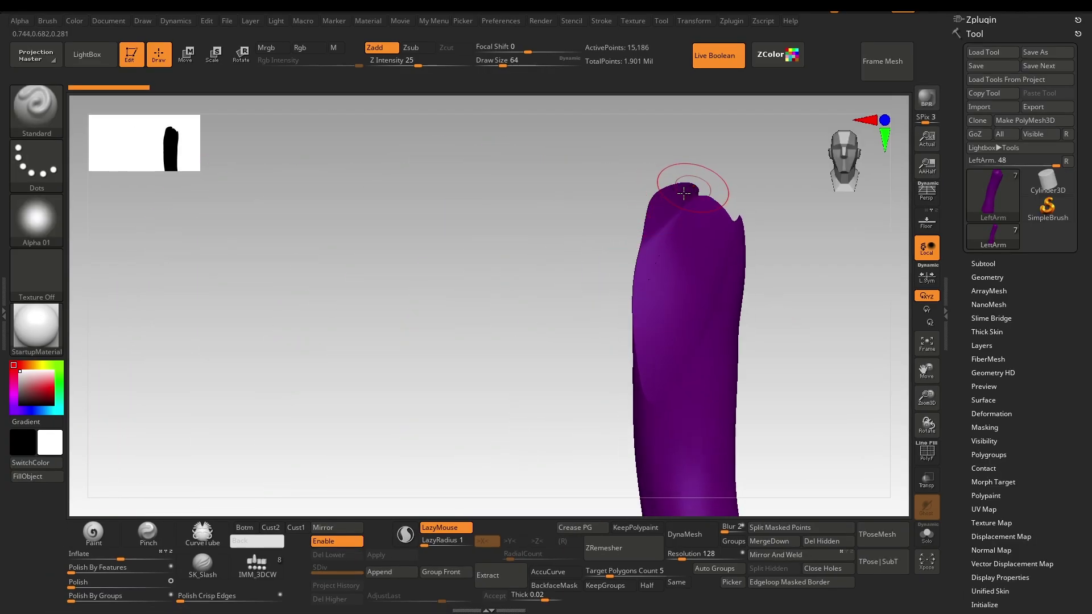
{"action": "left_click_drag", "start_coordinate": [610, 235], "coordinate": [371, 266]}
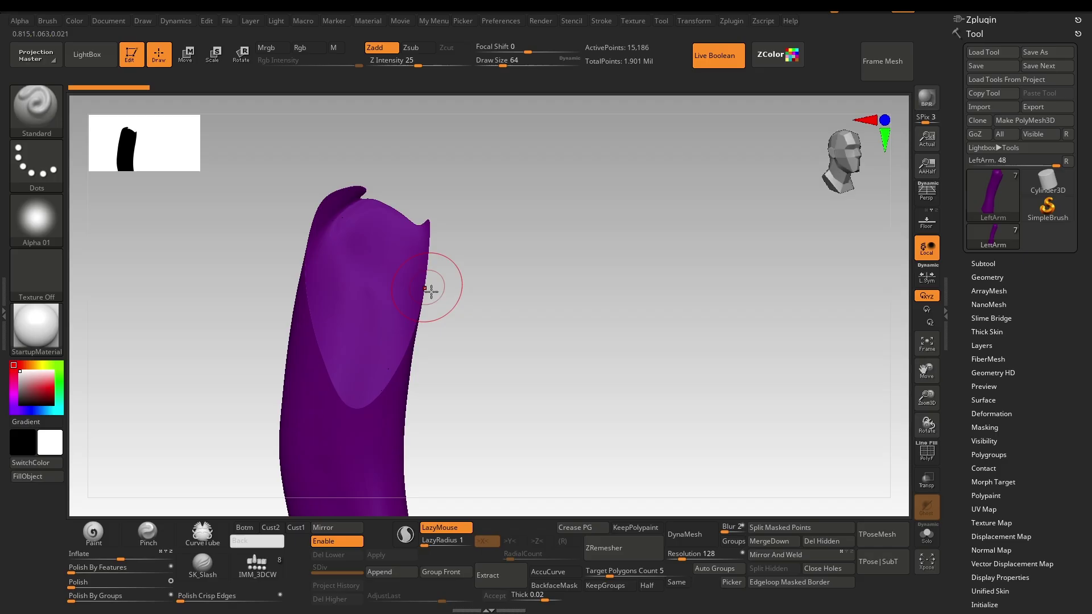
{"action": "mouse_move", "coordinate": [558, 328]}
{"action": "left_mouse_down", "text": "alt"}
{"action": "mouse_move", "coordinate": [677, 254]}
{"action": "mouse_move", "coordinate": [657, 278]}
{"action": "left_mouse_up", "text": "alt"}
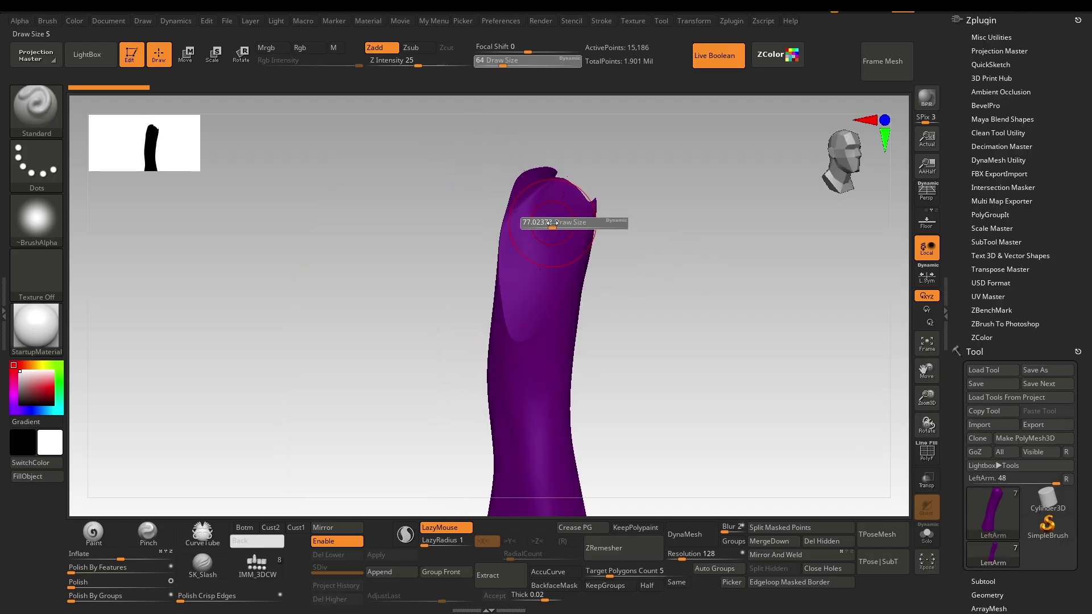
Reshape the shoulder end of the left arm using the Move brush with a draw size of about 94.
{"action": "key", "text": "b"}
{"action": "key", "text": "m"}
{"action": "key", "text": "v"}
{"action": "key", "text": "s"}
{"action": "left_click_drag", "start_coordinate": [517, 187], "coordinate": [532, 184]}
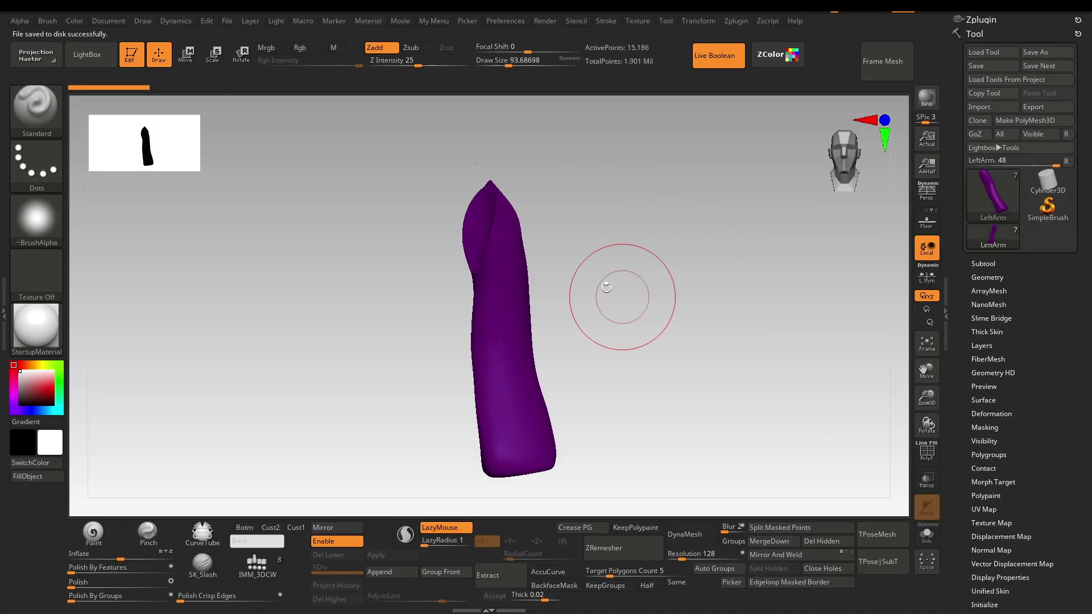
Generate a boolean mesh from the left arm with the body subtracted.
{"action": "left_click_drag", "start_coordinate": [606, 287], "coordinate": [895, 299]}
{"action": "left_click", "coordinate": [981, 264]}
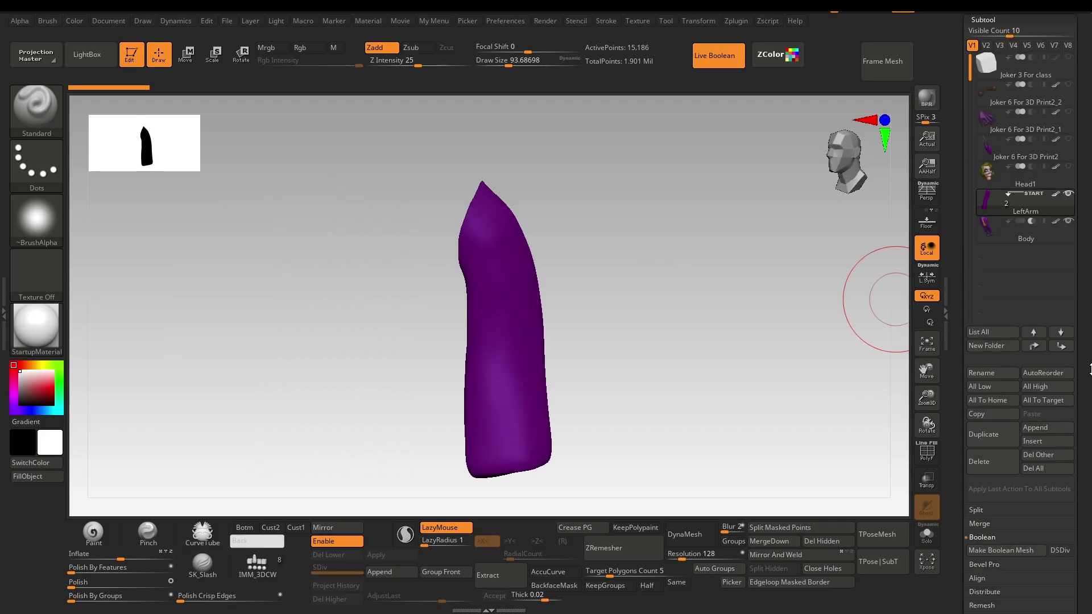
{"action": "scroll", "coordinate": [1021, 350], "scroll_direction": "down", "scroll_amount": 5}
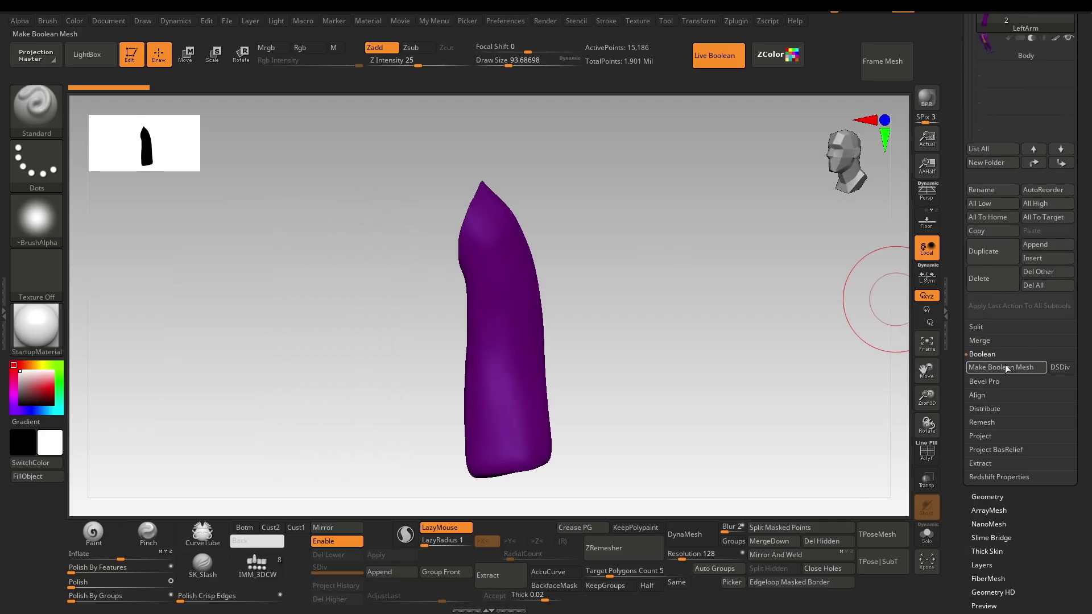
{"action": "left_click", "coordinate": [1001, 369]}
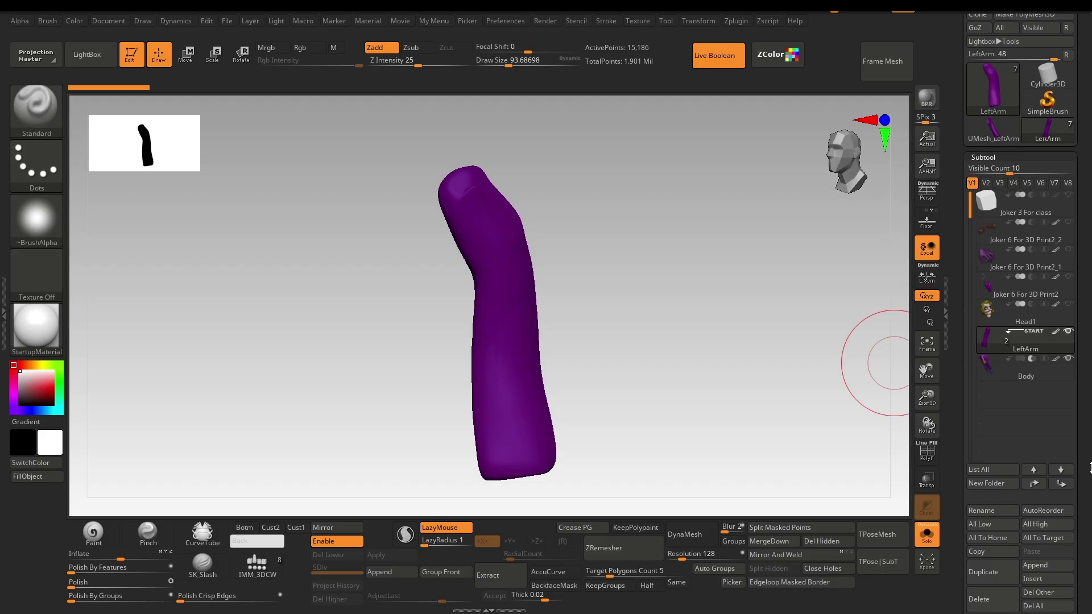
Append the generated UMesh_LeftArm mesh to the model as a new subtool.
{"action": "left_click", "coordinate": [996, 249]}
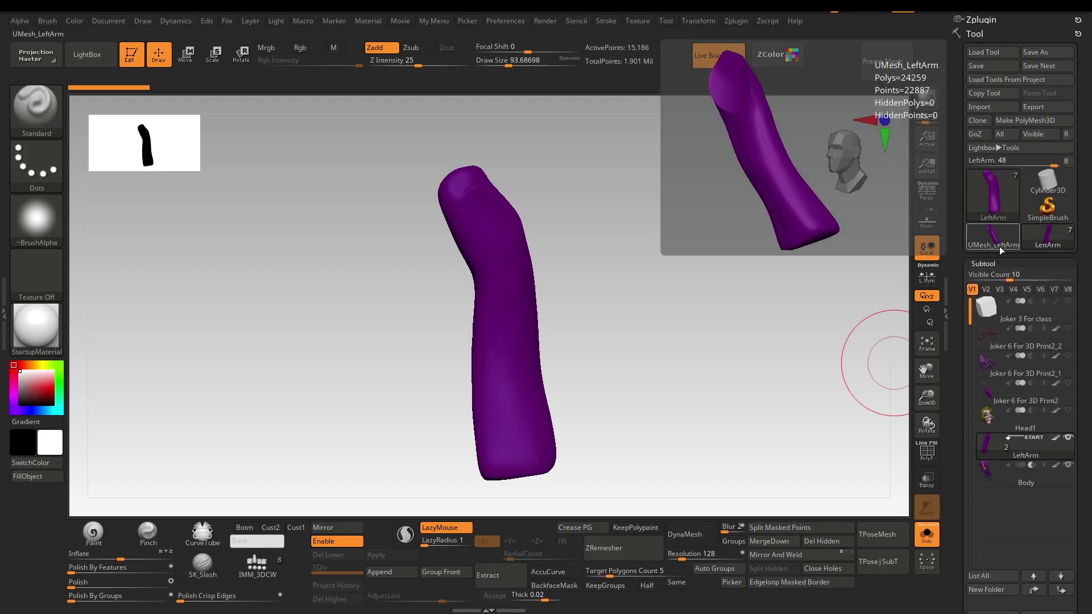
{"action": "left_click", "coordinate": [391, 572]}
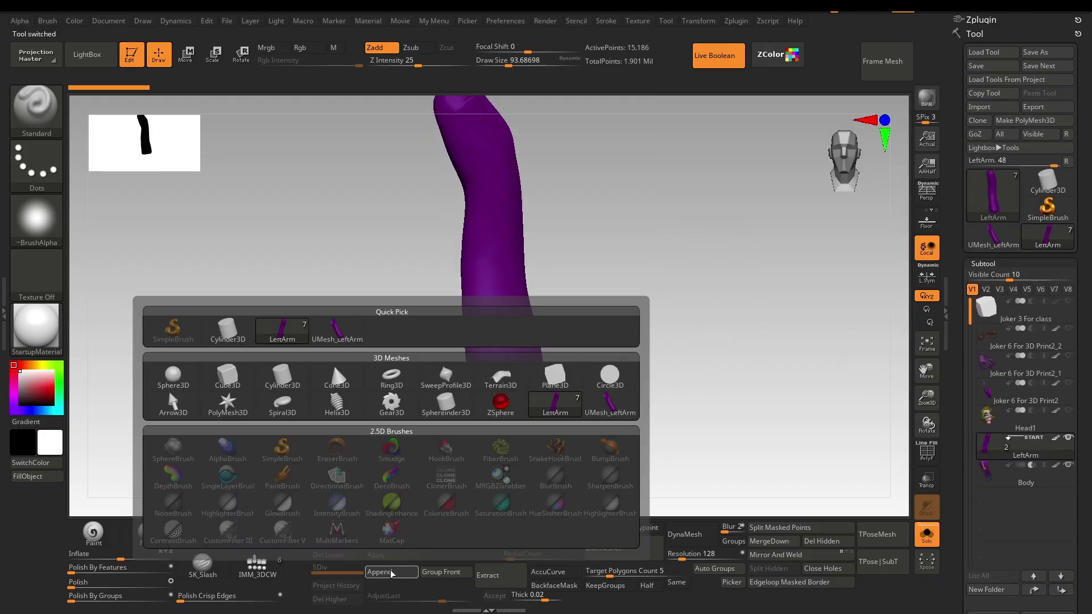
{"action": "left_click", "coordinate": [335, 323]}
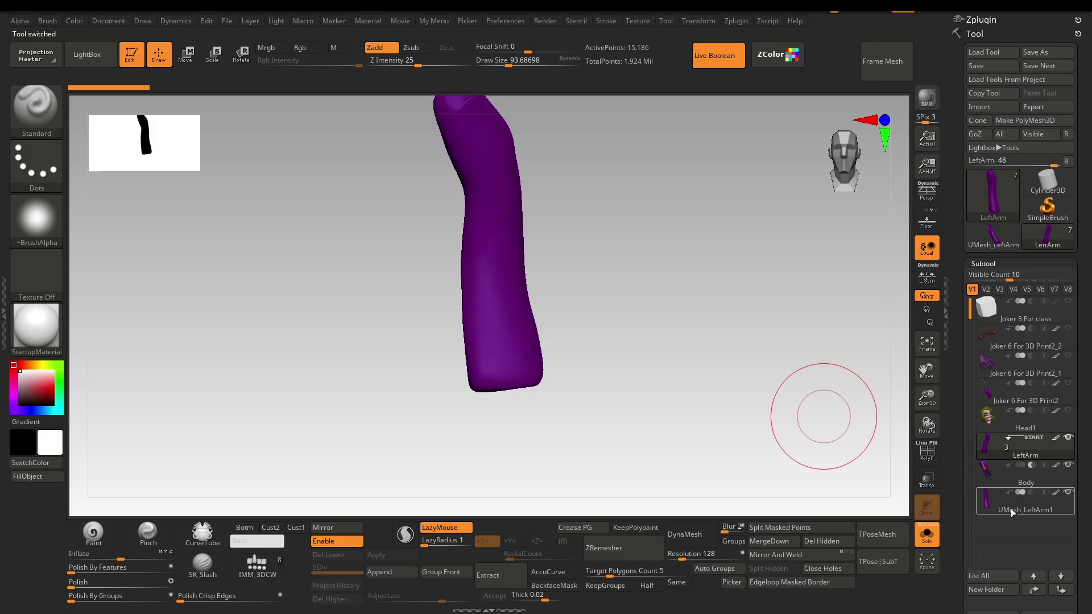
Hide the original LeftArm subtool and rename the UMesh_LeftArm1 subtool as LeftArm1.
{"action": "left_click_drag", "start_coordinate": [1089, 530], "coordinate": [1089, 430]}
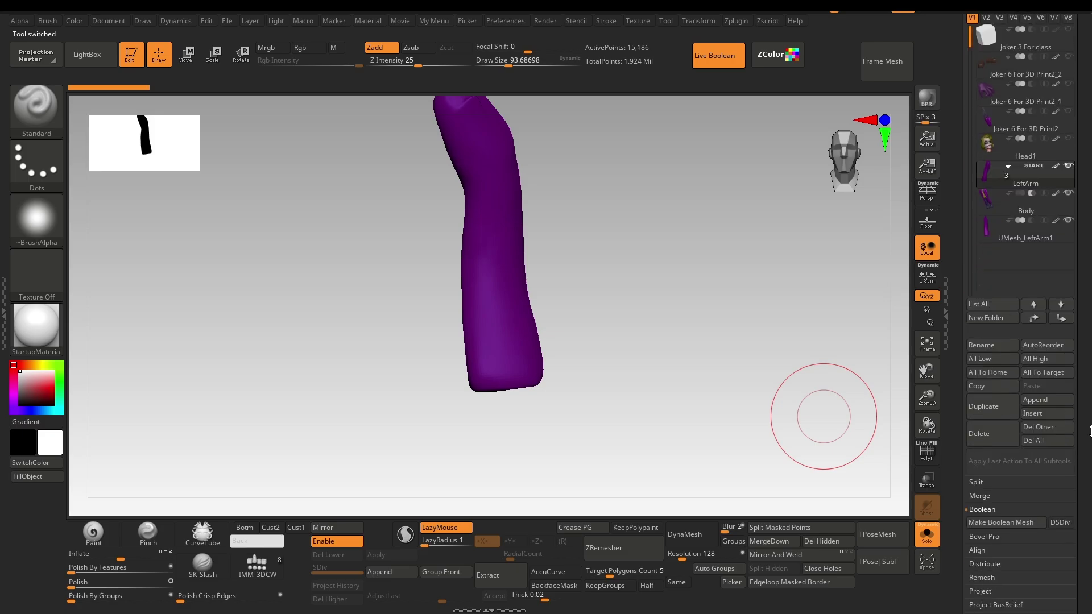
{"action": "left_click", "coordinate": [1045, 223]}
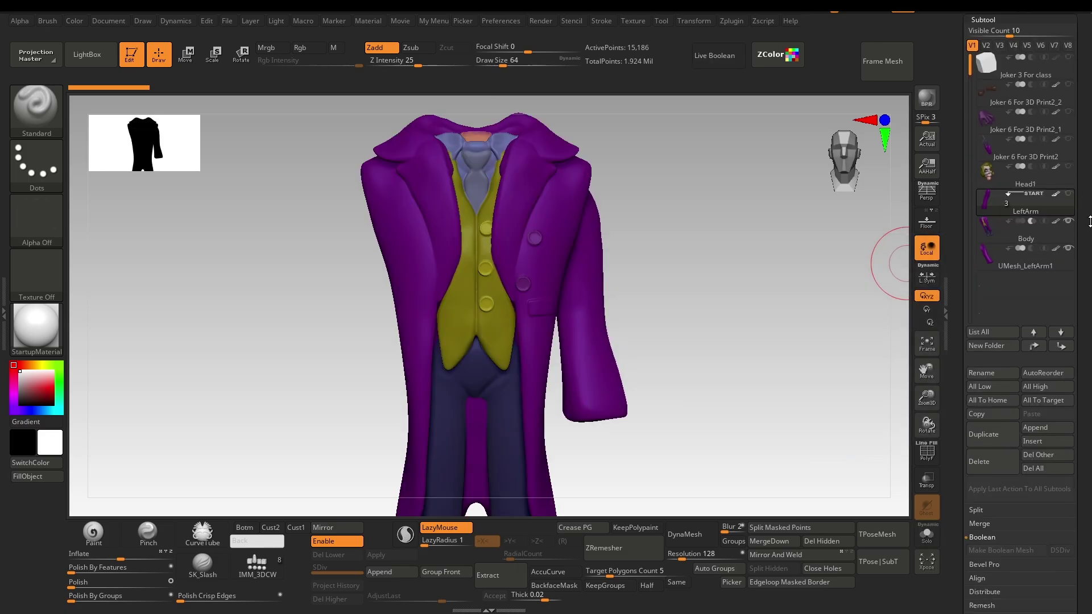
{"action": "double_click", "coordinate": [998, 272]}
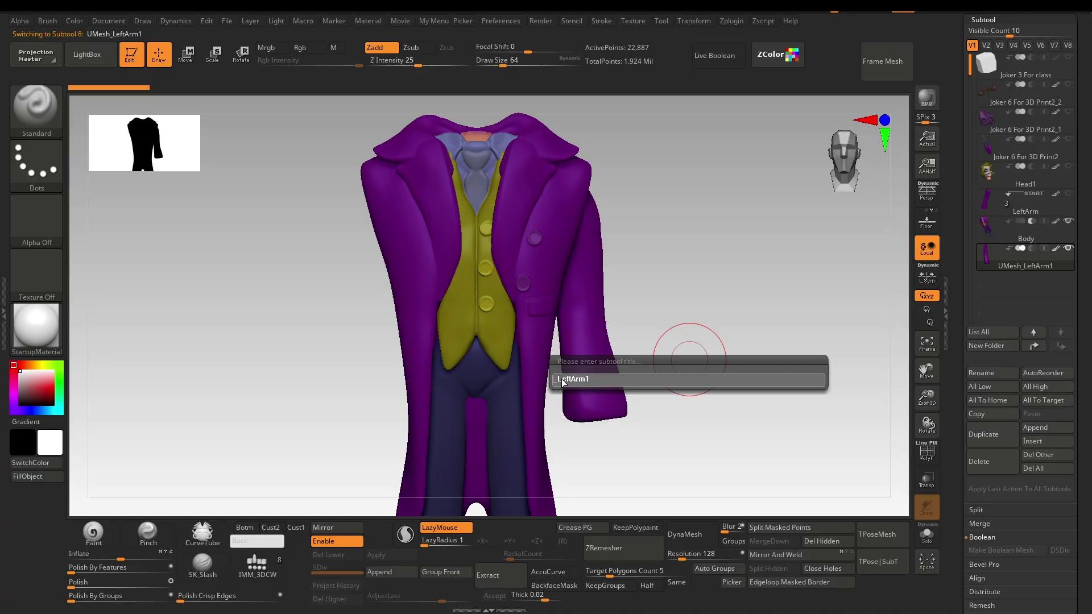
{"action": "type", "text": "LeftArm1"}
{"action": "key", "text": "Return"}
Append a Cylinder3D primitive to the model as a new subtool.
{"action": "left_click", "coordinate": [385, 573]}
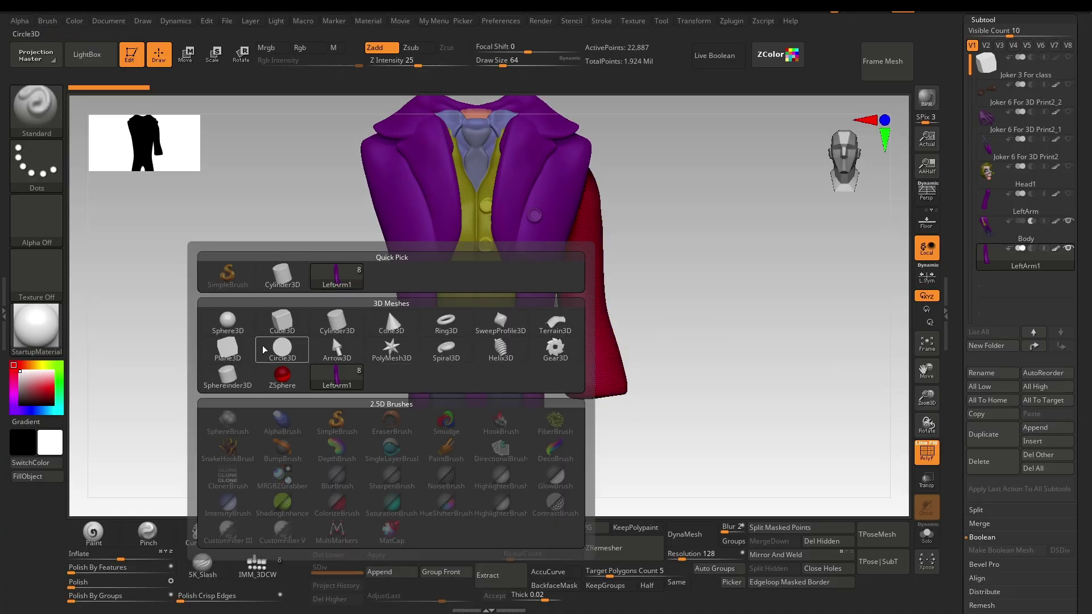
{"action": "left_click", "coordinate": [282, 274]}
{"action": "left_click_drag", "start_coordinate": [735, 337], "coordinate": [687, 368], "text": "alt"}
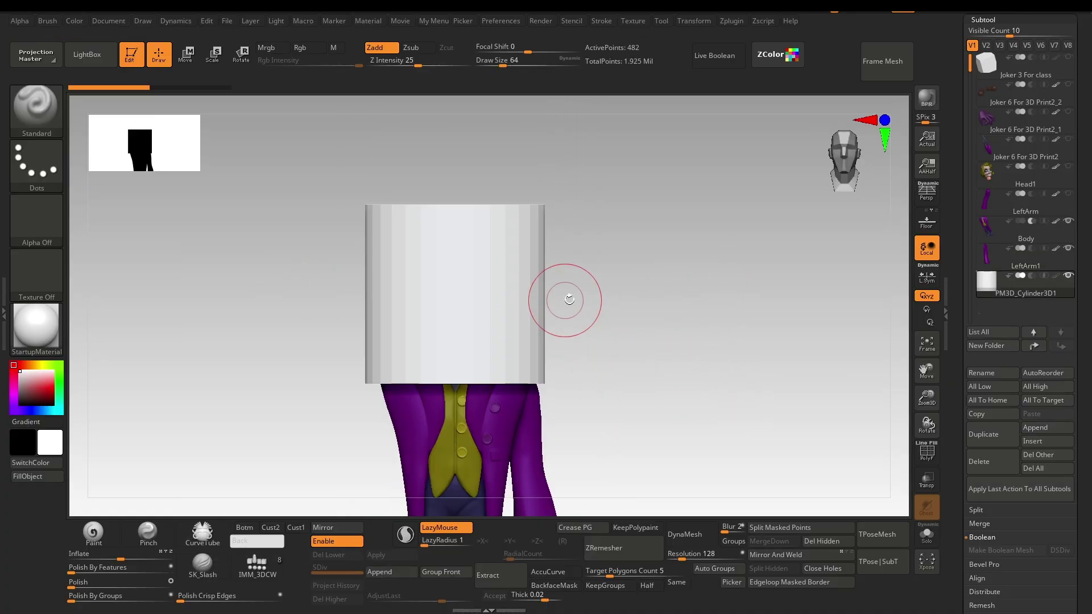
Smooth the cylinder with Dynamic Subdiv, apply it as real geometry, and delete the lower subdivision levels.
{"action": "key", "text": "d"}
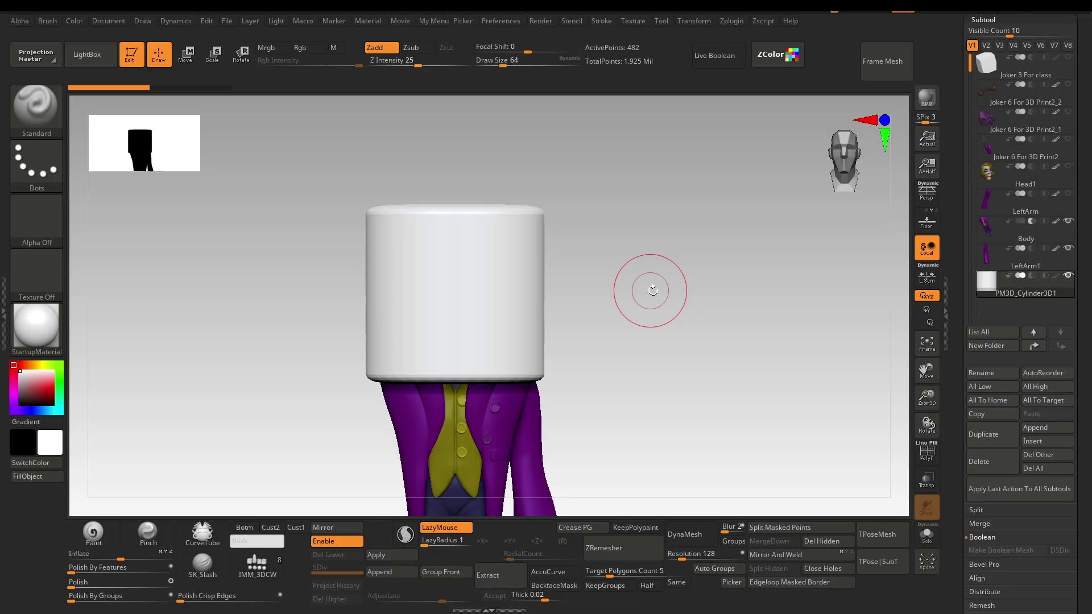
{"action": "left_click_drag", "start_coordinate": [639, 323], "coordinate": [645, 345], "text": "alt"}
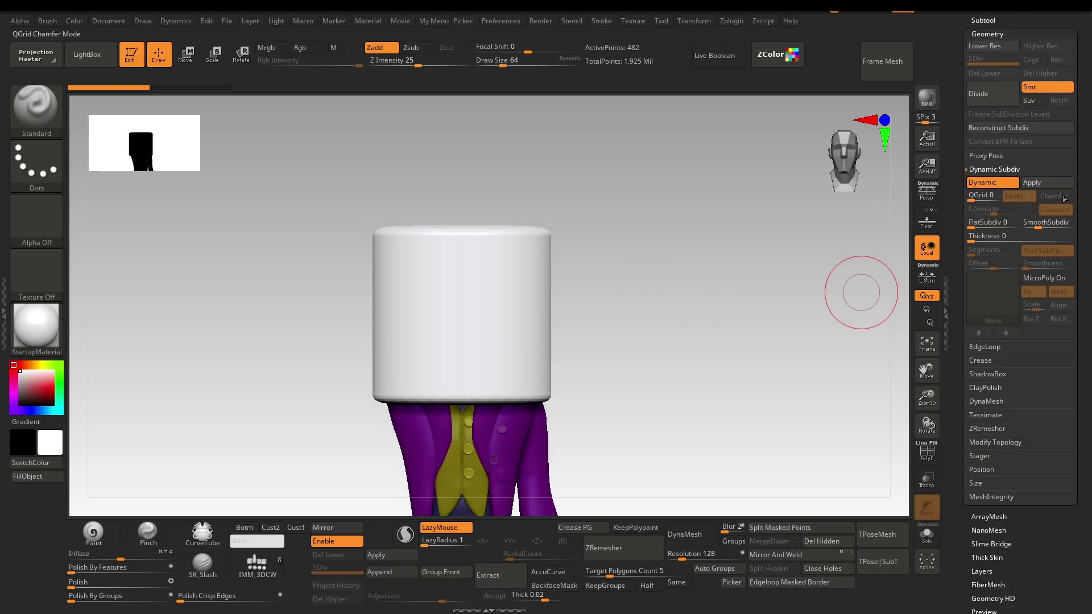
{"action": "left_click", "coordinate": [1039, 185]}
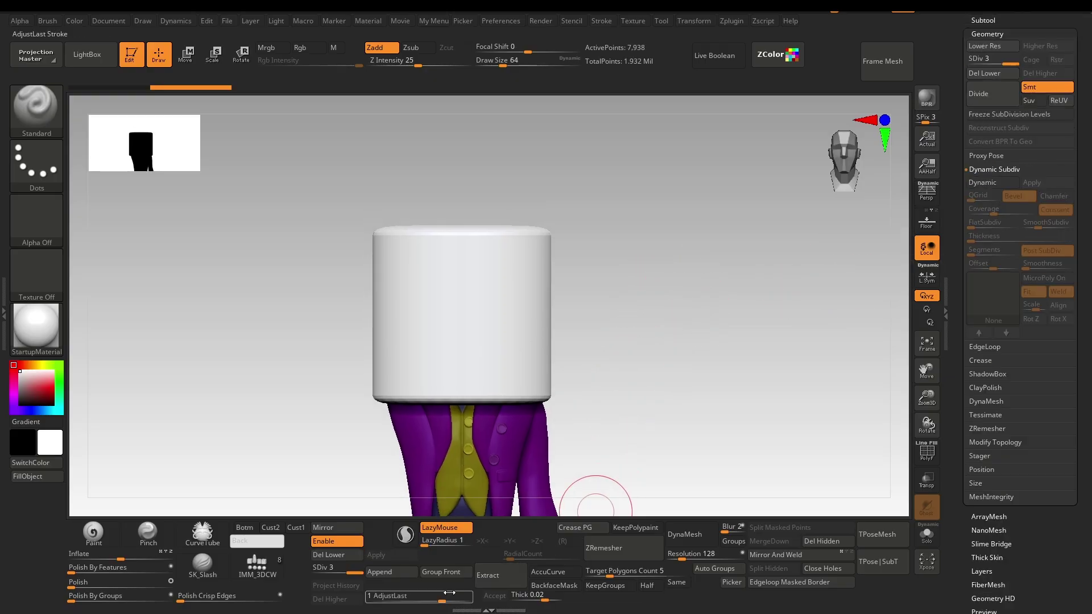
{"action": "left_click", "coordinate": [333, 556]}
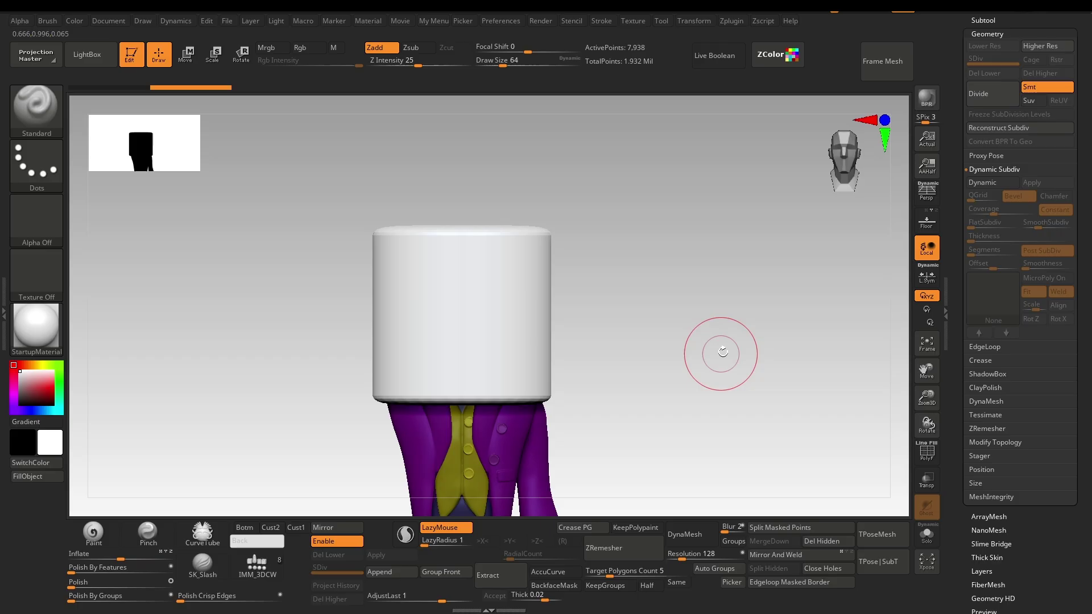
{"action": "key", "text": "shift+f"}
{"action": "key", "text": "shift+f"}
{"action": "mouse_move", "coordinate": [724, 304]}
{"action": "left_mouse_down"}
{"action": "mouse_move", "coordinate": [736, 353]}
{"action": "mouse_move", "coordinate": [726, 326]}
{"action": "left_mouse_up"}
{"action": "key", "text": "shift+f"}
{"action": "key", "text": "shift+f"}
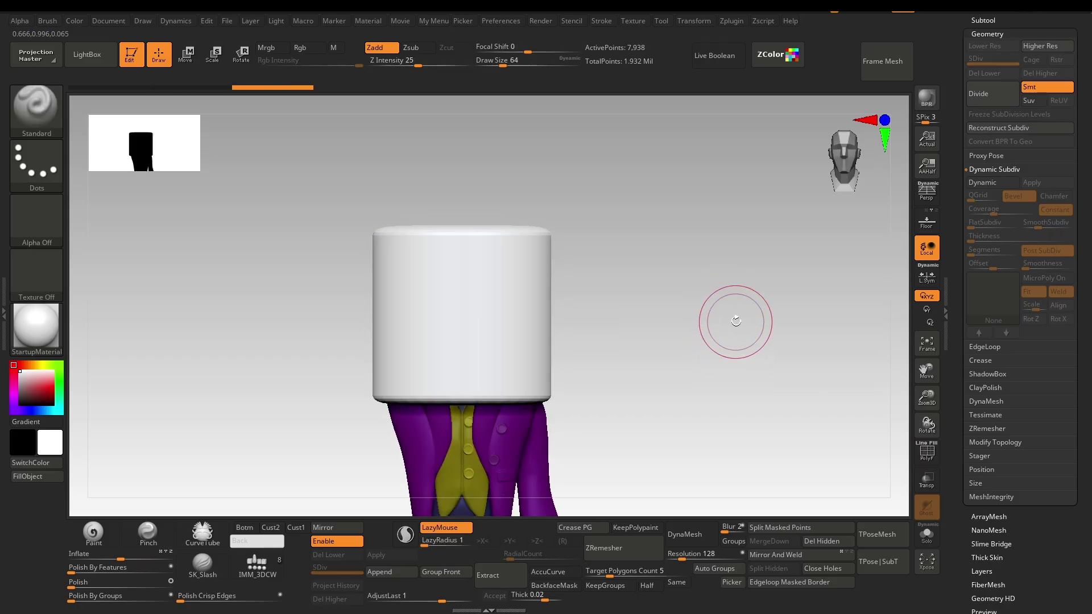
Copy the cylinder upward and scale the copy down to form a stepped key with a narrower top.
{"action": "key", "text": "w"}
{"action": "left_click_drag", "start_coordinate": [692, 277], "coordinate": [706, 325], "text": "alt"}
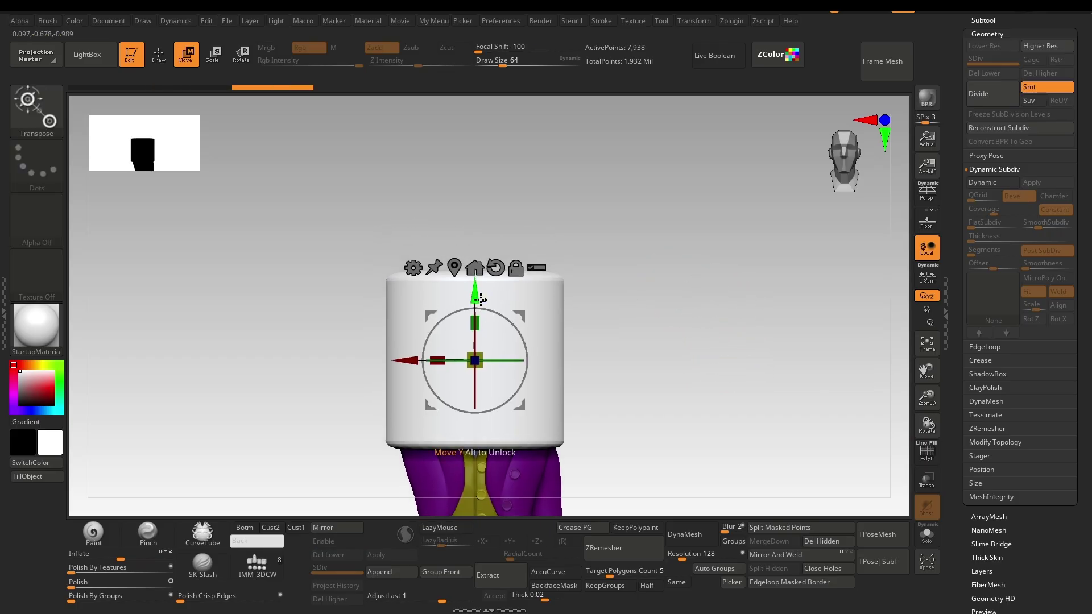
{"action": "left_click_drag", "start_coordinate": [480, 299], "coordinate": [479, 193], "text": "ctrl"}
{"action": "left_click_drag", "start_coordinate": [480, 243], "coordinate": [450, 265]}
{"action": "left_click_drag", "start_coordinate": [477, 186], "coordinate": [477, 213]}
{"action": "left_click_drag", "start_coordinate": [568, 211], "coordinate": [482, 255]}
{"action": "key", "text": "q"}
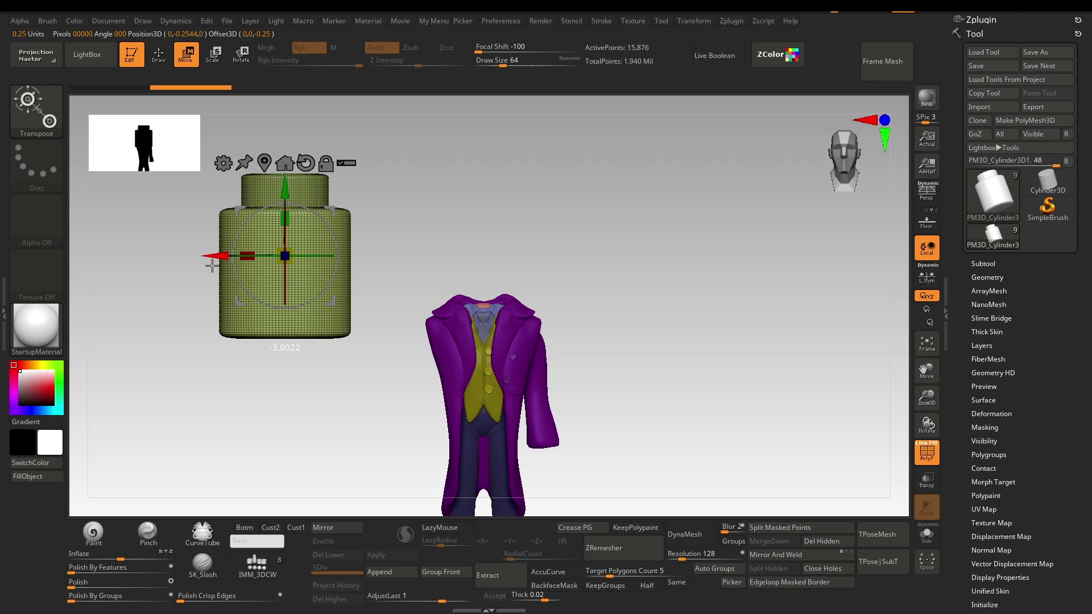
Duplicate the stepped key sideways and split the masked points into a separate subtool.
{"action": "left_click_drag", "start_coordinate": [212, 265], "coordinate": [368, 269], "text": "ctrl"}
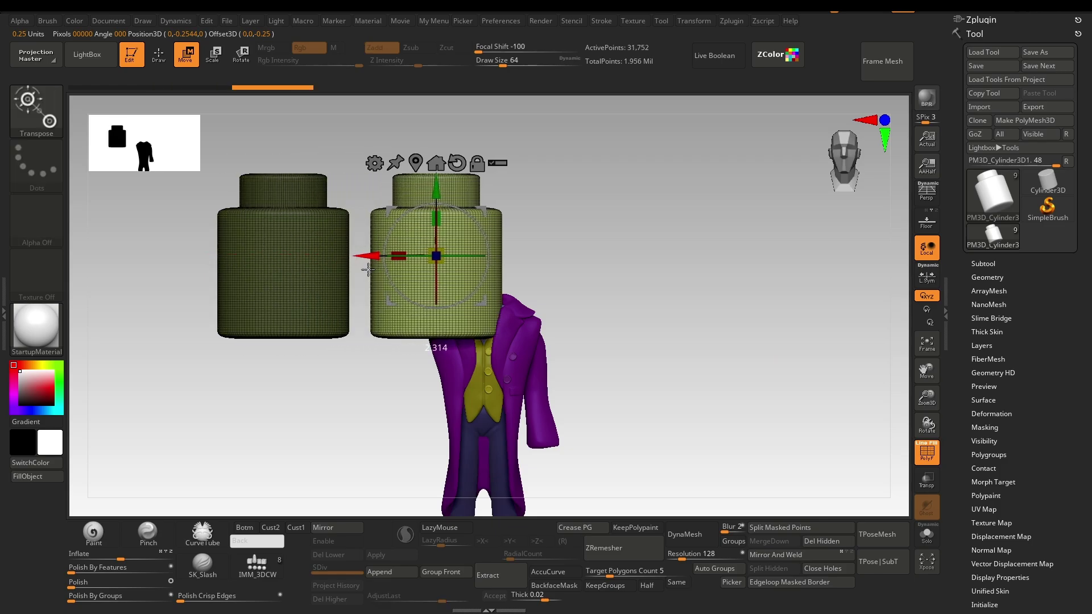
{"action": "left_click", "coordinate": [771, 532]}
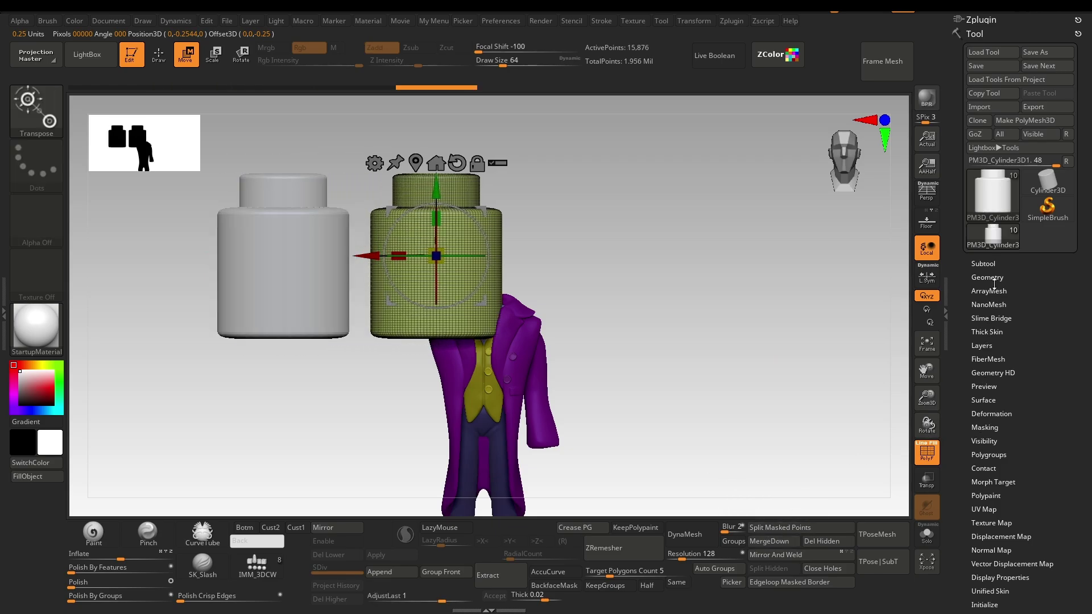
{"action": "left_click", "coordinate": [987, 265]}
{"action": "scroll", "coordinate": [1023, 284], "scroll_direction": "down", "scroll_amount": 5}
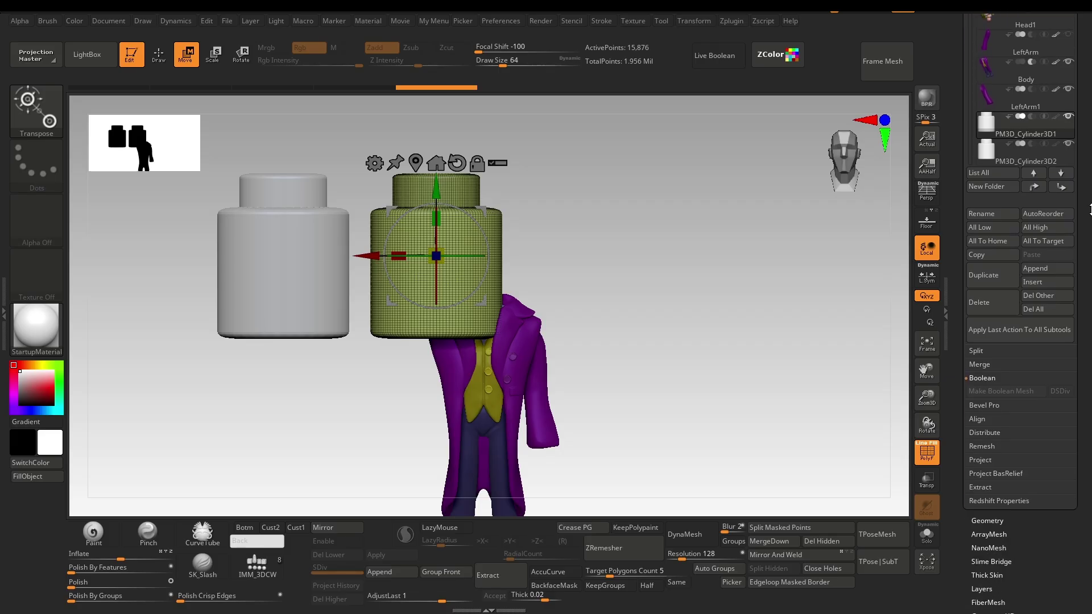
{"action": "left_click", "coordinate": [976, 351]}
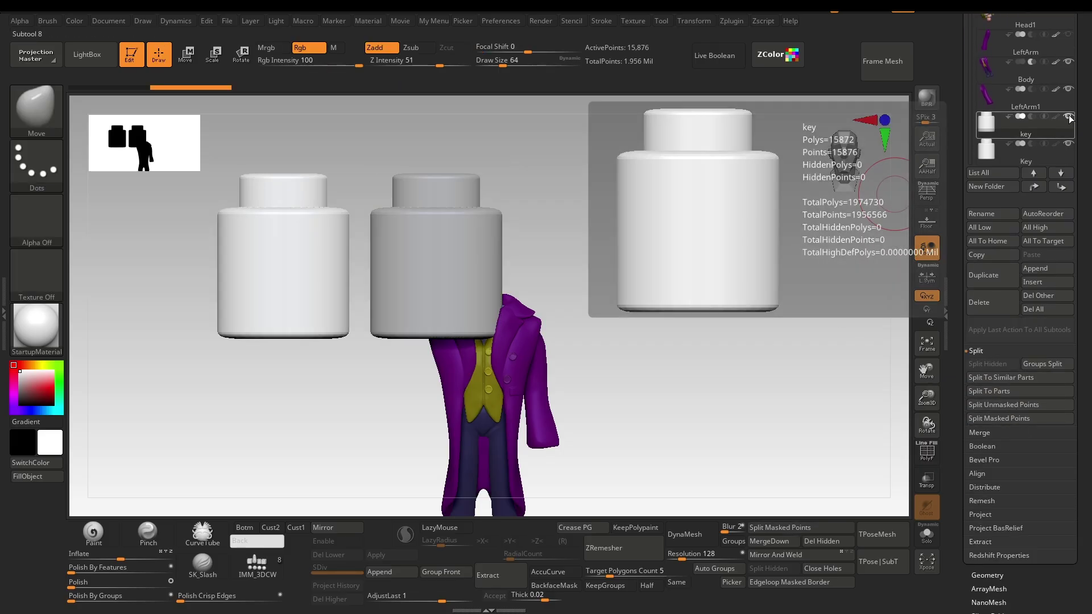
Move the second key to the shoulder end of LeftArm1 and turn it so its narrow end points out of the cut face.
{"action": "left_click", "coordinate": [995, 152]}
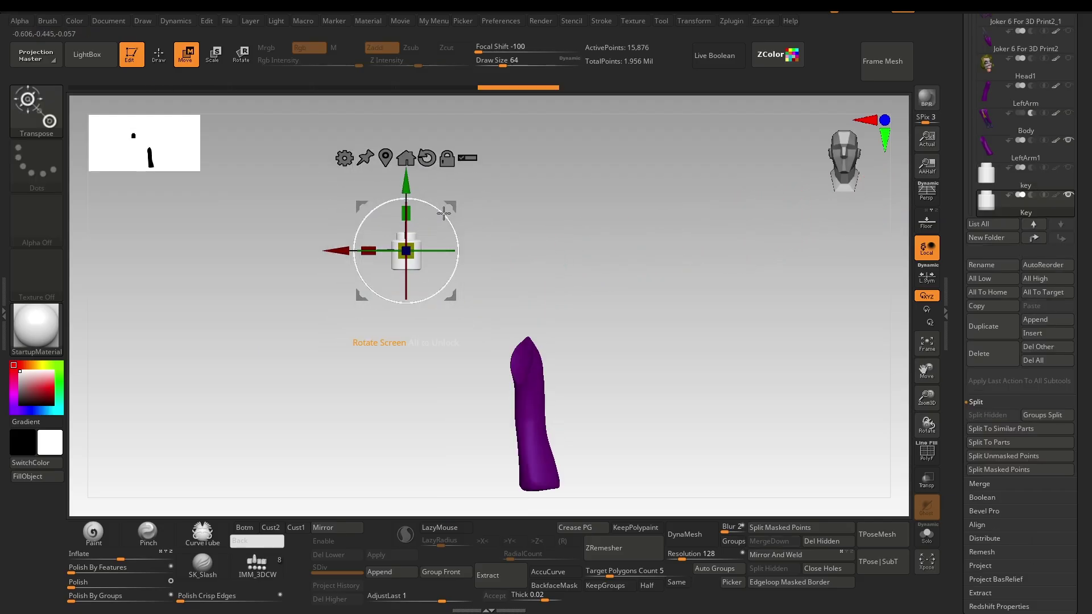
{"action": "left_click_drag", "start_coordinate": [407, 251], "coordinate": [519, 358]}
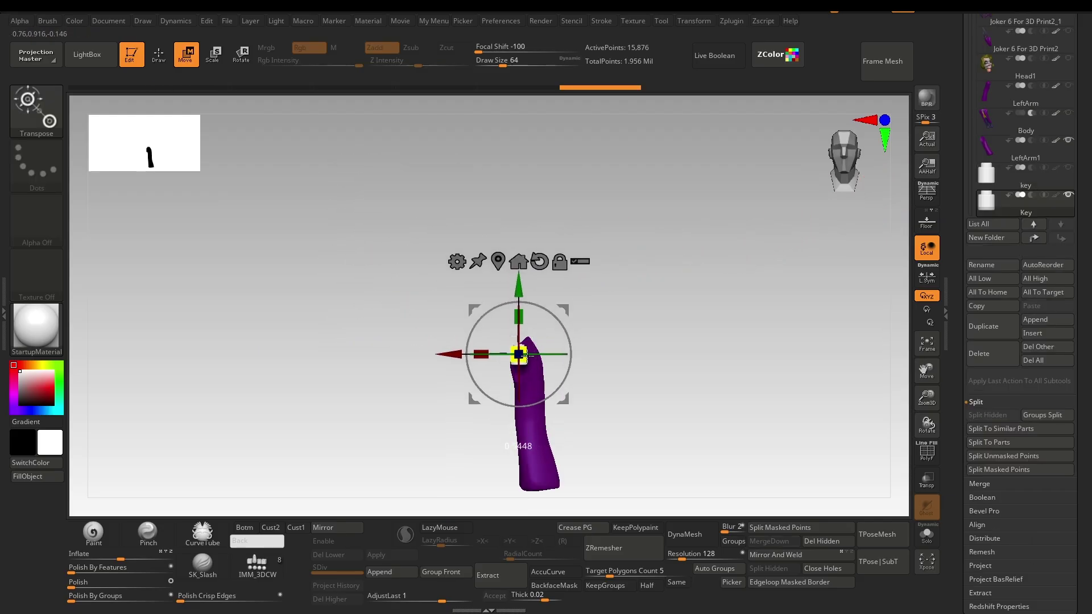
{"action": "right_click_drag", "start_coordinate": [665, 459], "coordinate": [664, 495], "text": "ctrl"}
{"action": "left_click_drag", "start_coordinate": [503, 386], "coordinate": [503, 432]}
{"action": "left_click_drag", "start_coordinate": [486, 356], "coordinate": [520, 355]}
{"action": "left_click_drag", "start_coordinate": [796, 329], "coordinate": [750, 256], "text": "shift"}
{"action": "left_click_drag", "start_coordinate": [569, 233], "coordinate": [576, 260]}
{"action": "key", "text": "q"}
{"action": "mouse_move", "coordinate": [676, 352]}
{"action": "left_mouse_down"}
{"action": "mouse_move", "coordinate": [723, 351]}
{"action": "mouse_move", "coordinate": [744, 230]}
{"action": "left_mouse_up"}
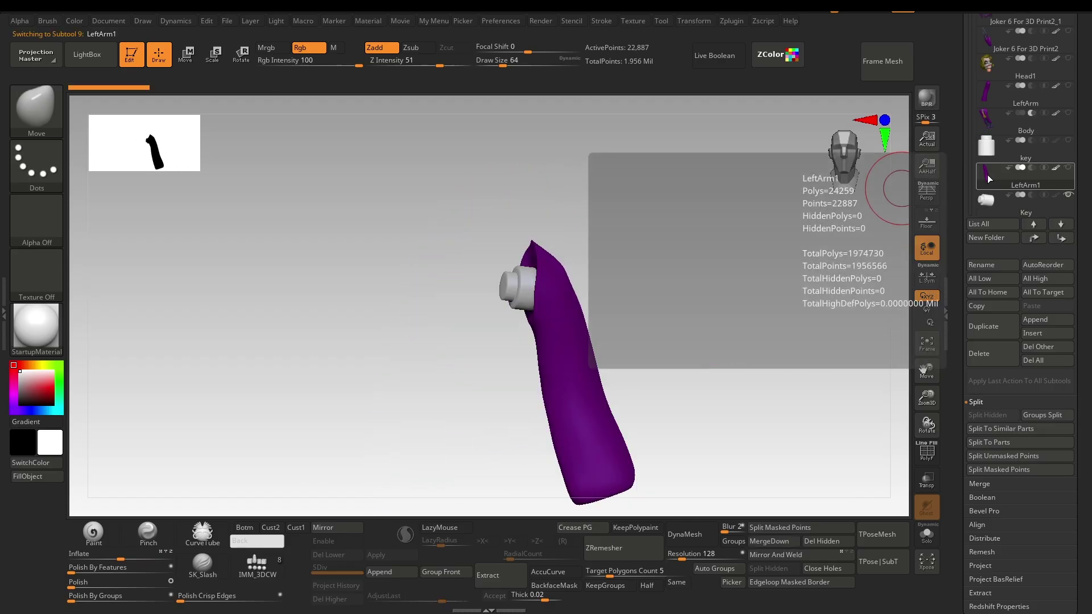
Merge LeftArm1 down with the Key subtool into one subtool.
{"action": "left_click", "coordinate": [768, 541]}
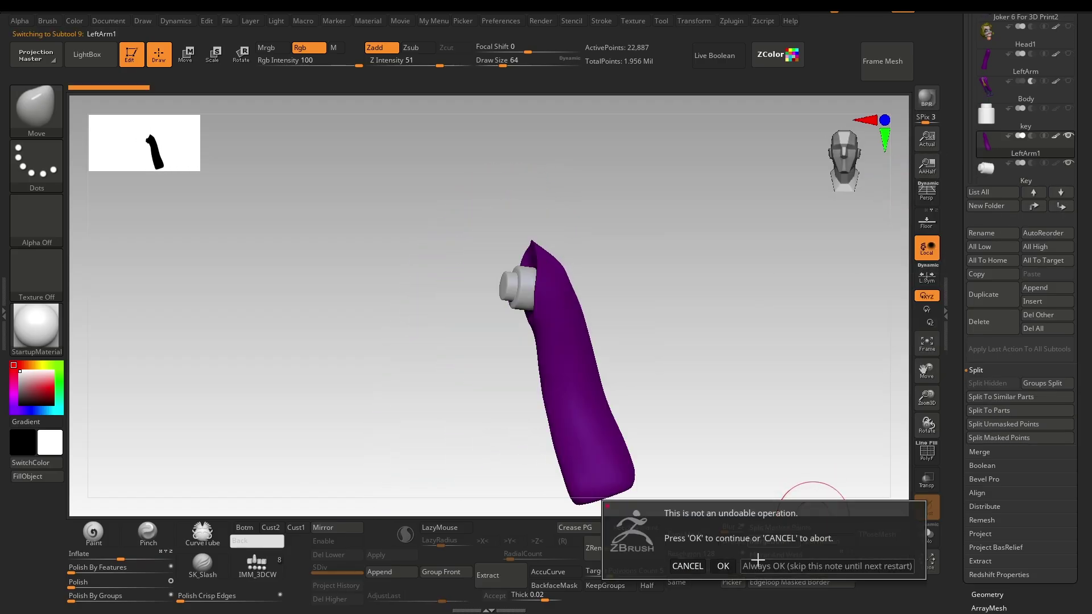
{"action": "left_click", "coordinate": [721, 565]}
{"action": "mouse_move", "coordinate": [712, 318]}
{"action": "left_mouse_down"}
{"action": "mouse_move", "coordinate": [812, 343]}
{"action": "mouse_move", "coordinate": [728, 324]}
{"action": "left_mouse_up"}
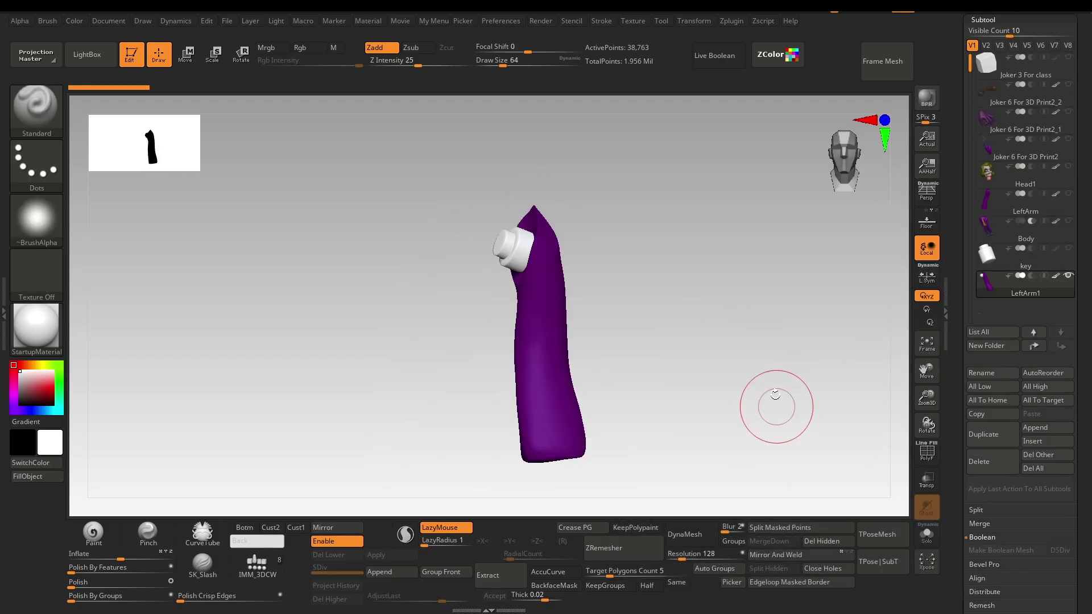
Place Body above LeftArm1 as the boolean start, with LeftArm1 set to subtract, and enable Live Boolean.
{"action": "left_click_drag", "start_coordinate": [1001, 267], "coordinate": [1004, 263]}
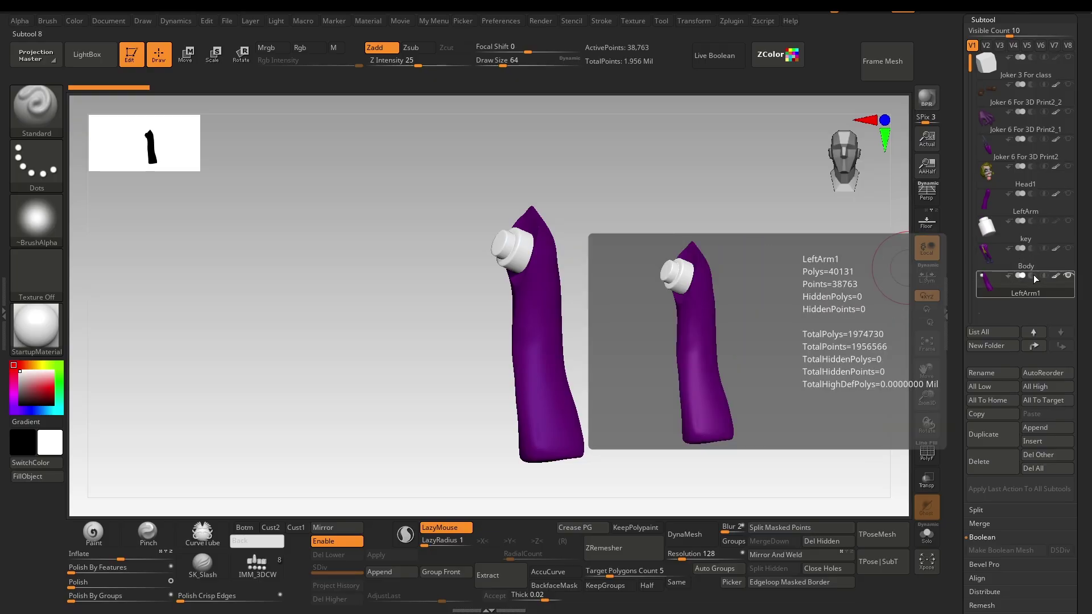
{"action": "left_click", "coordinate": [1012, 259]}
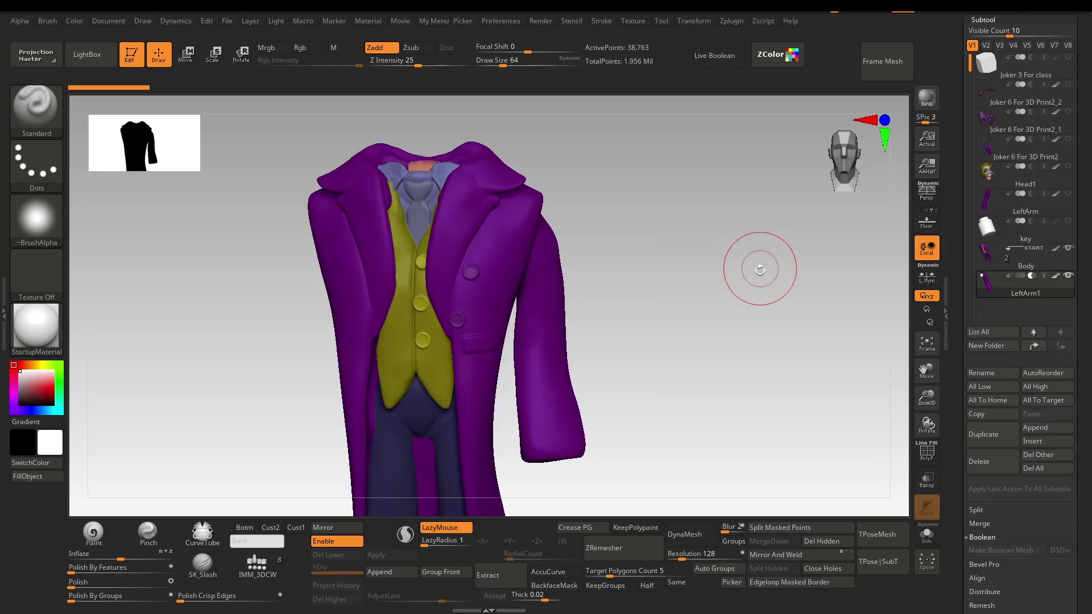
{"action": "mouse_move", "coordinate": [757, 267]}
{"action": "left_mouse_down", "text": "alt"}
{"action": "mouse_move", "coordinate": [724, 193]}
{"action": "mouse_move", "coordinate": [709, 204]}
{"action": "mouse_move", "coordinate": [651, 178]}
{"action": "mouse_move", "coordinate": [667, 244]}
{"action": "mouse_move", "coordinate": [685, 260]}
{"action": "mouse_move", "coordinate": [691, 232]}
{"action": "mouse_move", "coordinate": [714, 268]}
{"action": "mouse_move", "coordinate": [693, 289]}
{"action": "mouse_move", "coordinate": [670, 280]}
{"action": "mouse_move", "coordinate": [658, 250]}
{"action": "mouse_move", "coordinate": [670, 227]}
{"action": "mouse_move", "coordinate": [804, 224]}
{"action": "mouse_move", "coordinate": [786, 224]}
{"action": "mouse_move", "coordinate": [784, 264]}
{"action": "mouse_move", "coordinate": [759, 273]}
{"action": "left_mouse_up", "text": "alt"}
{"action": "left_click", "coordinate": [711, 56]}
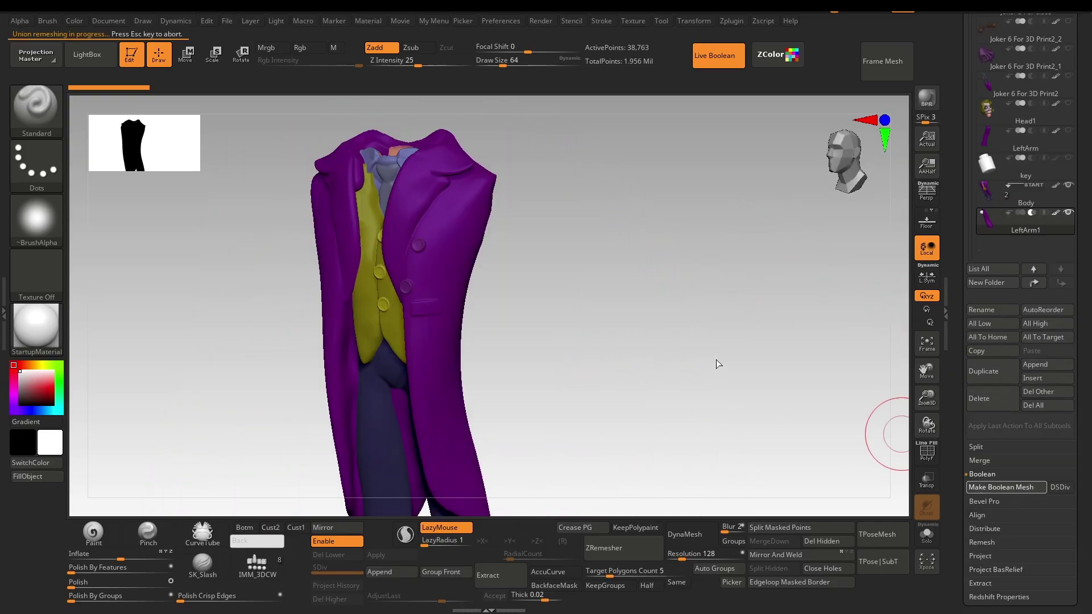
Append the generated UMesh_Body boolean mesh to the model as a new subtool.
{"action": "left_click_drag", "start_coordinate": [485, 410], "coordinate": [501, 393], "text": "alt"}
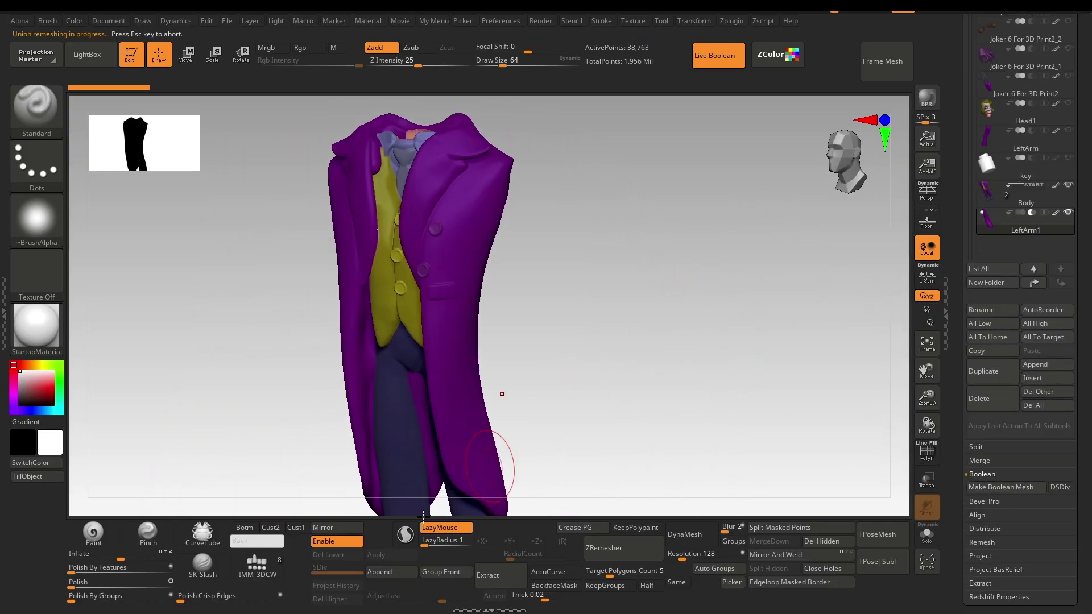
{"action": "left_click", "coordinate": [394, 572]}
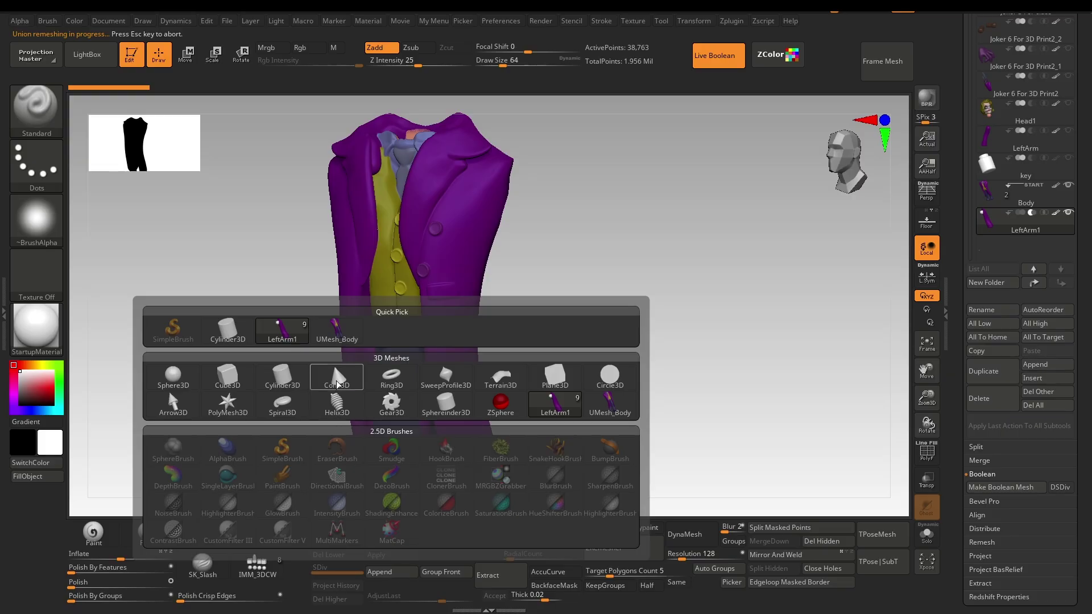
{"action": "left_click", "coordinate": [336, 330]}
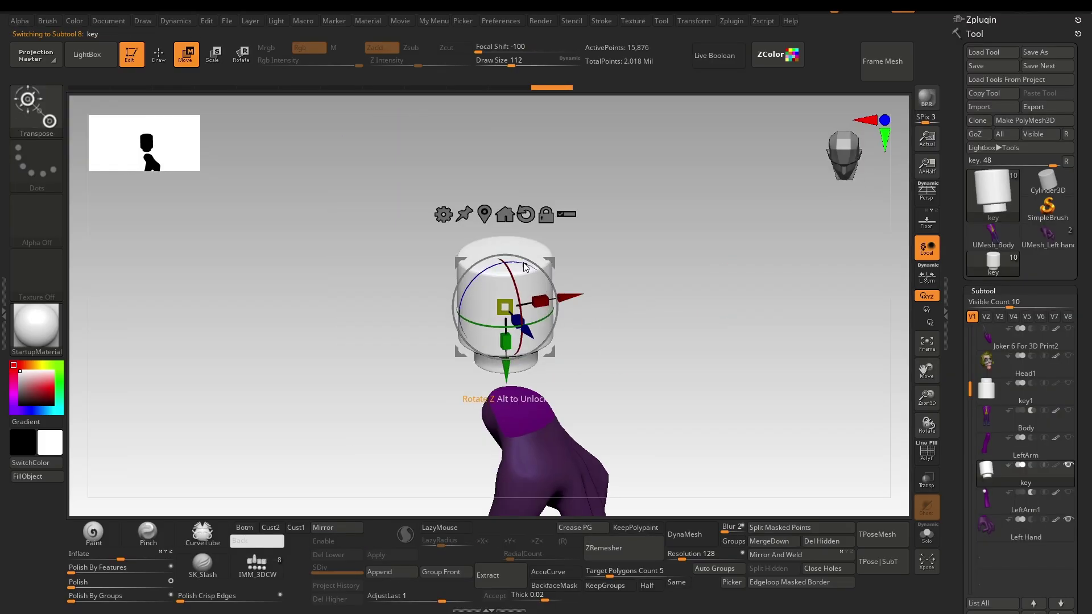
Rotate the key above the left hand's wrist by about 155° around its Z axis.
{"action": "left_click_drag", "start_coordinate": [515, 267], "coordinate": [597, 353]}
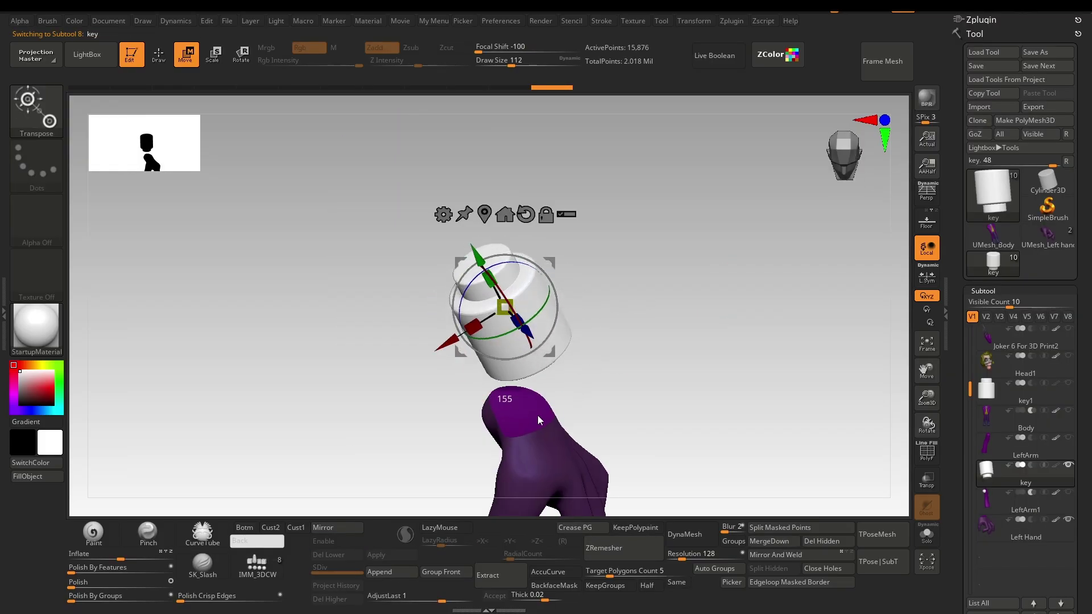
{"action": "left_click_drag", "start_coordinate": [539, 420], "coordinate": [695, 365]}
{"action": "left_click_drag", "start_coordinate": [686, 355], "coordinate": [721, 358]}
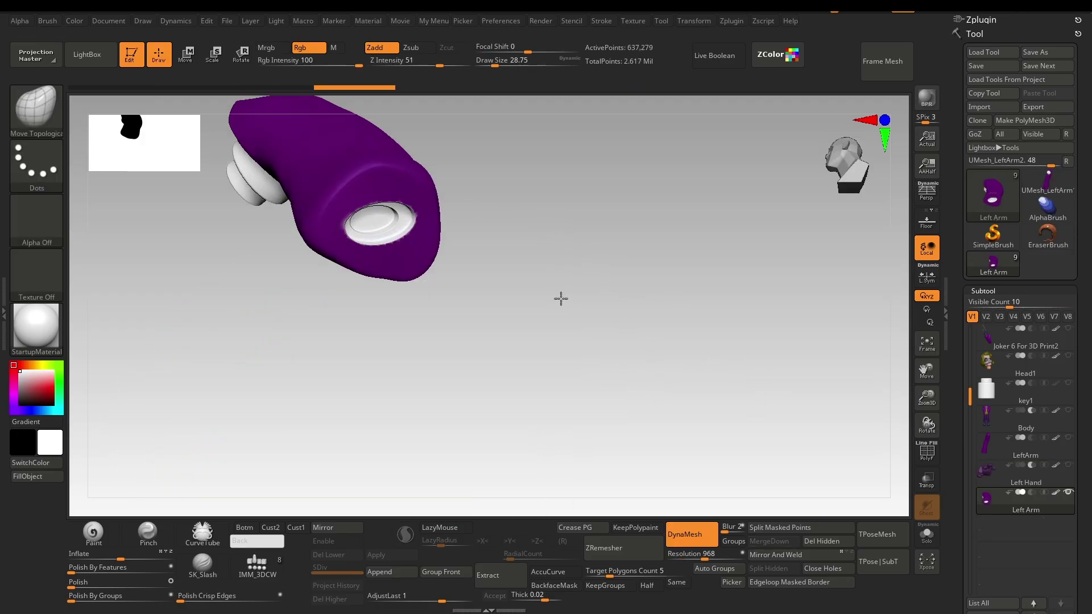
Examine the key socket in the left arm and the separated Joker parts from several angles.
{"action": "mouse_move", "coordinate": [560, 297]}
{"action": "left_mouse_down"}
{"action": "mouse_move", "coordinate": [602, 268]}
{"action": "mouse_move", "coordinate": [690, 282]}
{"action": "mouse_move", "coordinate": [678, 252]}
{"action": "mouse_move", "coordinate": [699, 226]}
{"action": "mouse_move", "coordinate": [770, 290]}
{"action": "mouse_move", "coordinate": [781, 247]}
{"action": "mouse_move", "coordinate": [763, 237]}
{"action": "mouse_move", "coordinate": [767, 169]}
{"action": "left_mouse_up"}
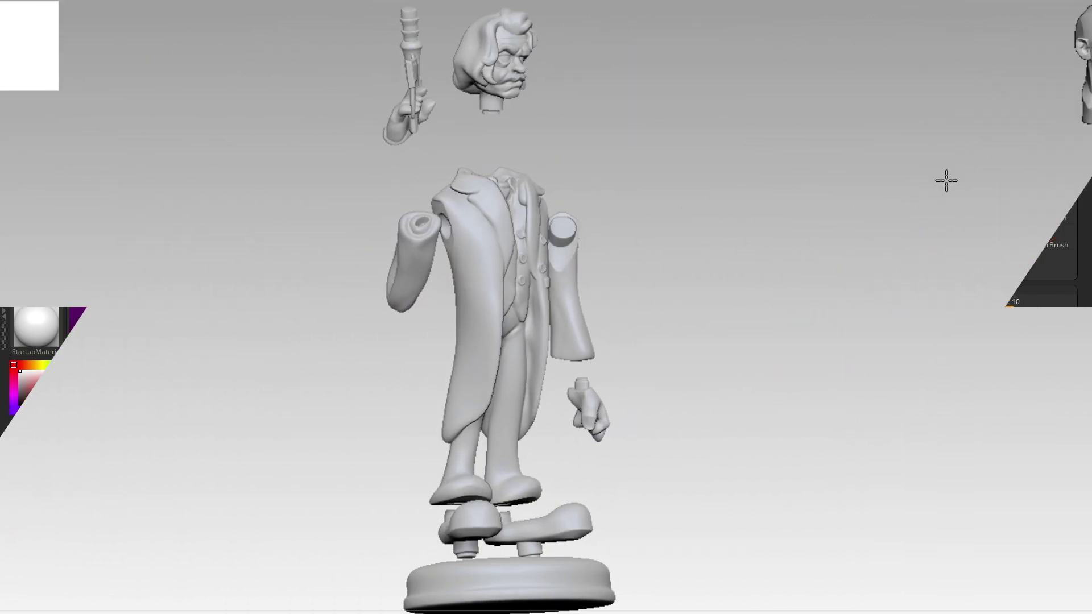
{"action": "left_click_drag", "start_coordinate": [946, 178], "coordinate": [1091, 188]}
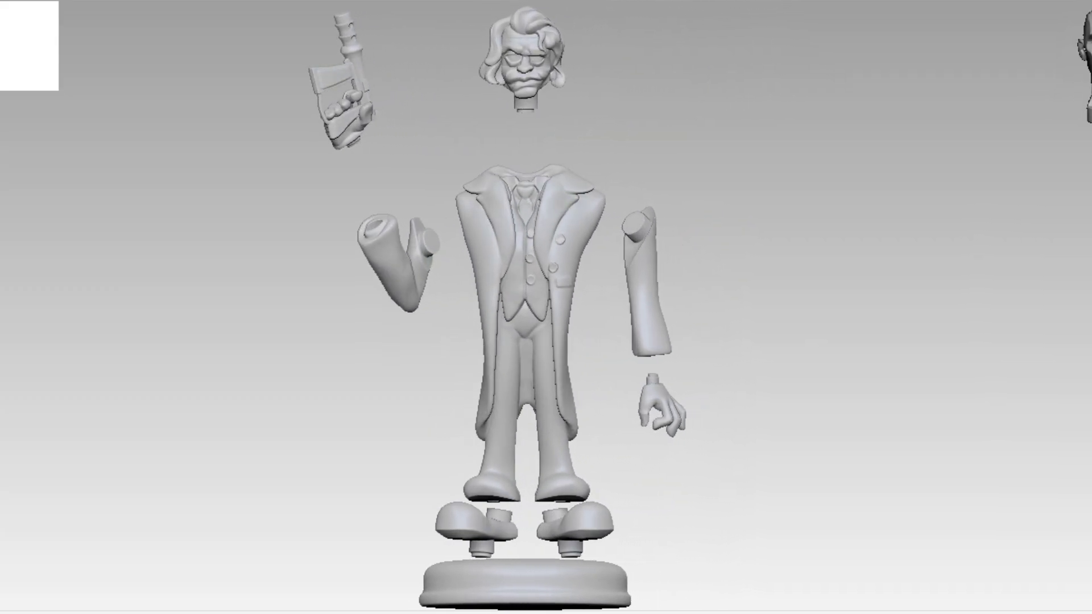
{"action": "left_click_drag", "start_coordinate": [859, 112], "coordinate": [828, 280], "text": "alt"}
{"action": "left_click_drag", "start_coordinate": [802, 154], "coordinate": [801, 178]}
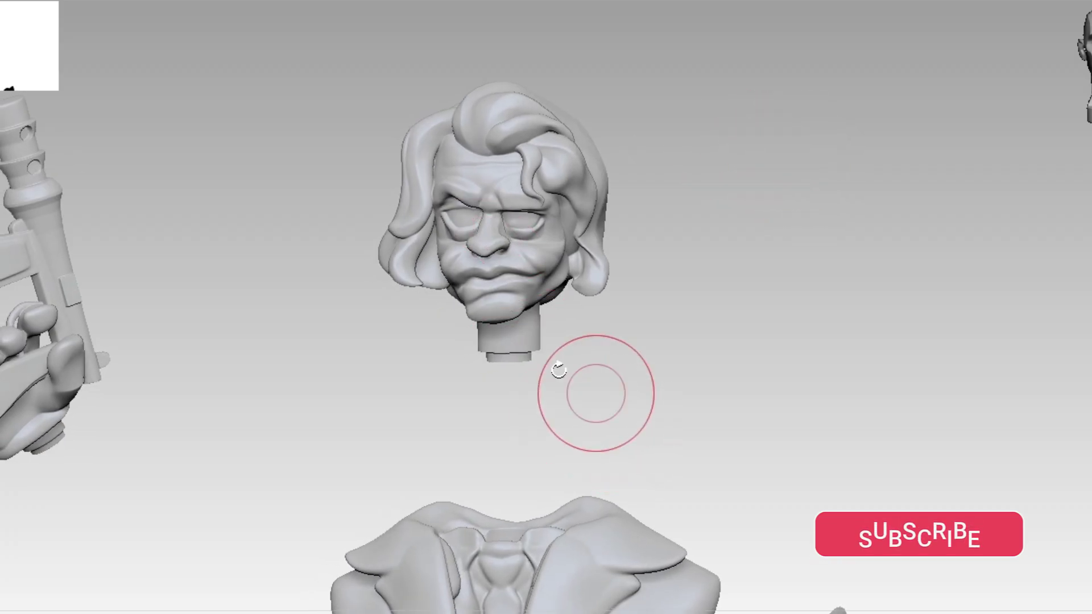